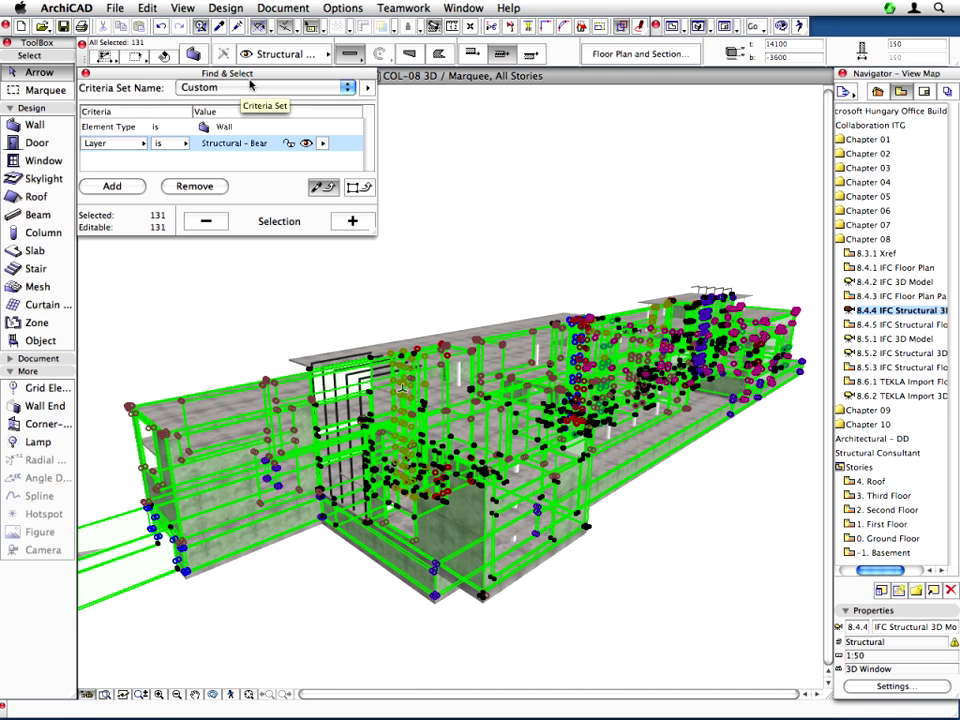
- Tick LoadBearing under Ifc 2x3 in Wall Selection Settings for the 131 found walls and confirm
{"action": "key", "text": "super+t"}
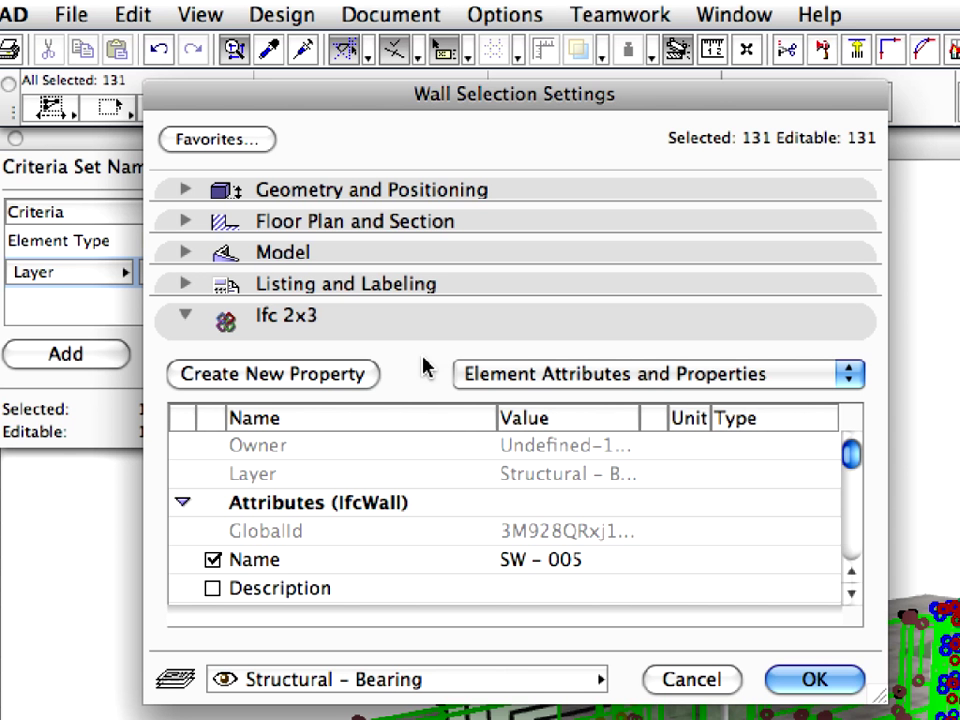
{"action": "scroll", "coordinate": [320, 240], "scroll_direction": "down", "scroll_amount": 5}
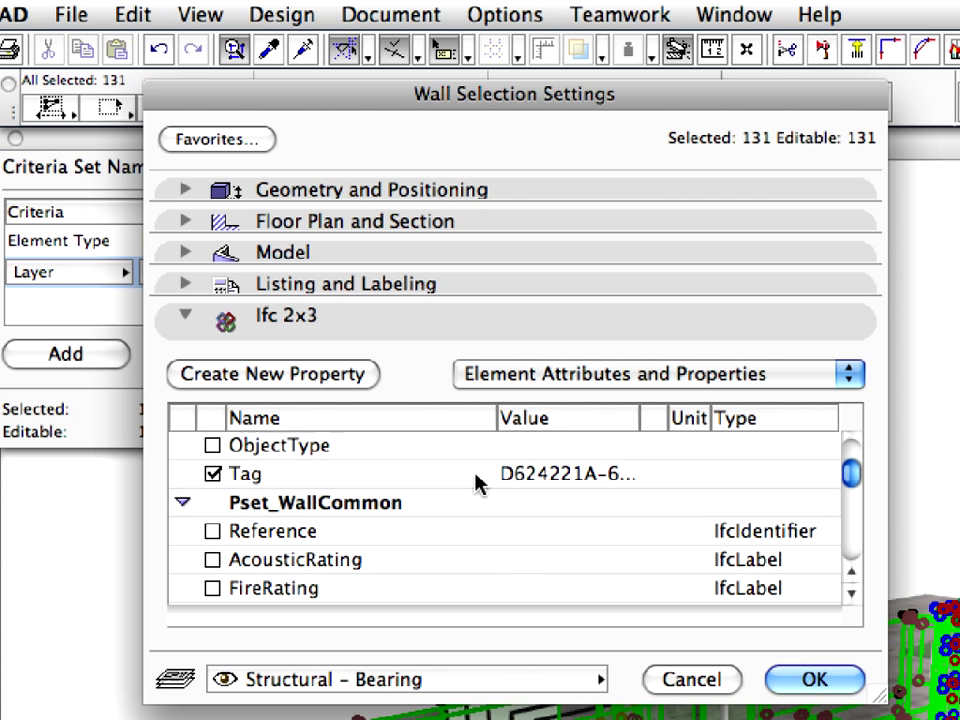
{"action": "scroll", "coordinate": [476, 484], "scroll_direction": "down", "scroll_amount": 3}
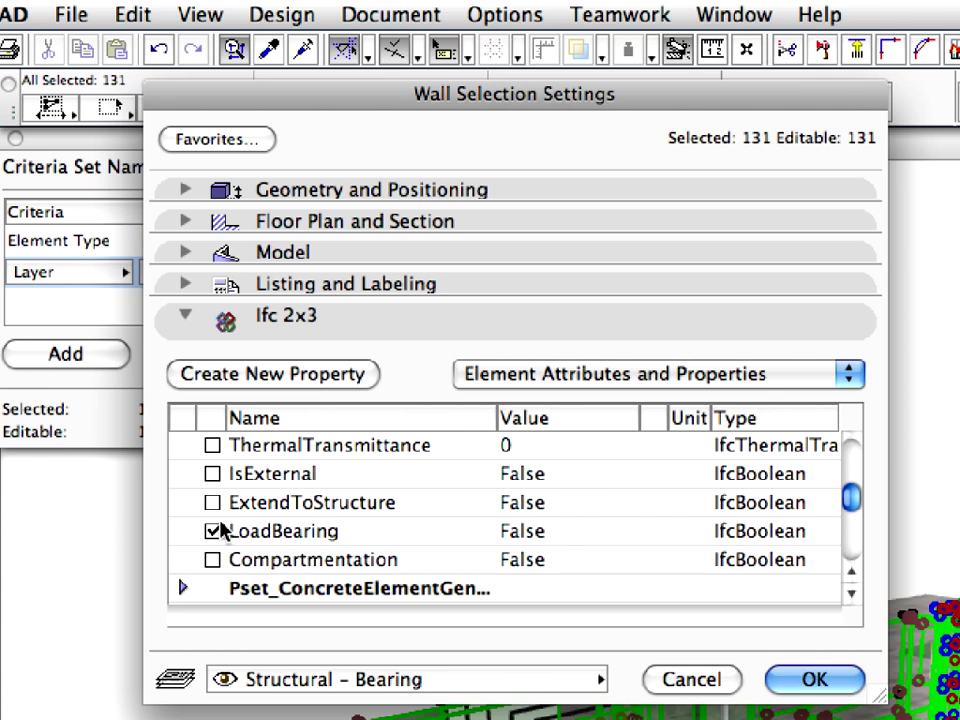
{"action": "key", "text": "Return"}
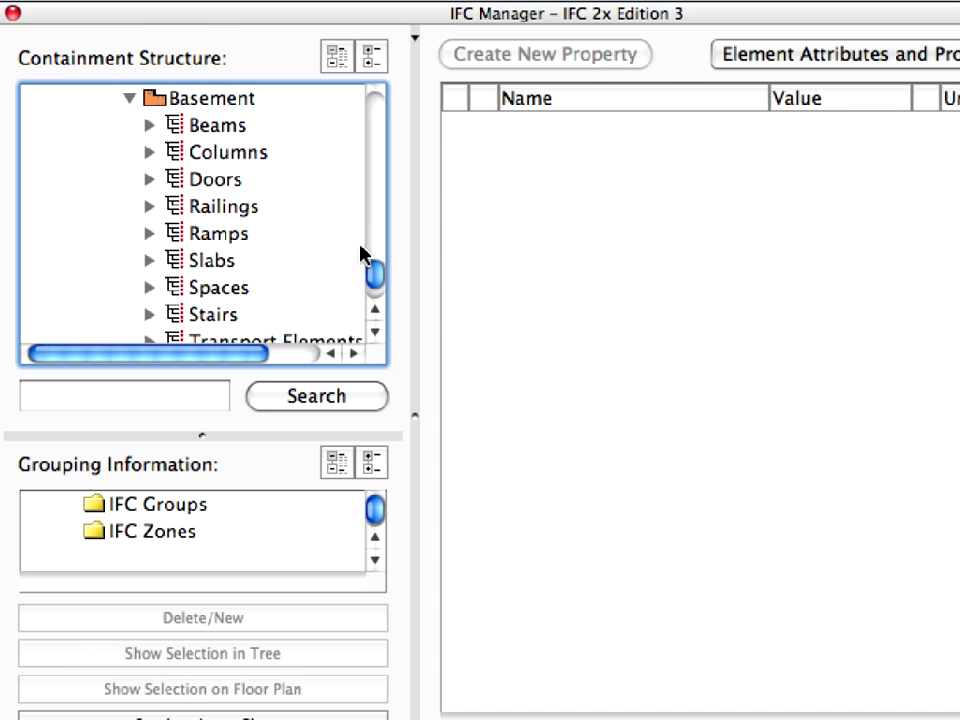
- In the IFC Manager, select the Basement and check that wall SW - 001 shows LoadBearing True
{"action": "left_click", "coordinate": [241, 106]}
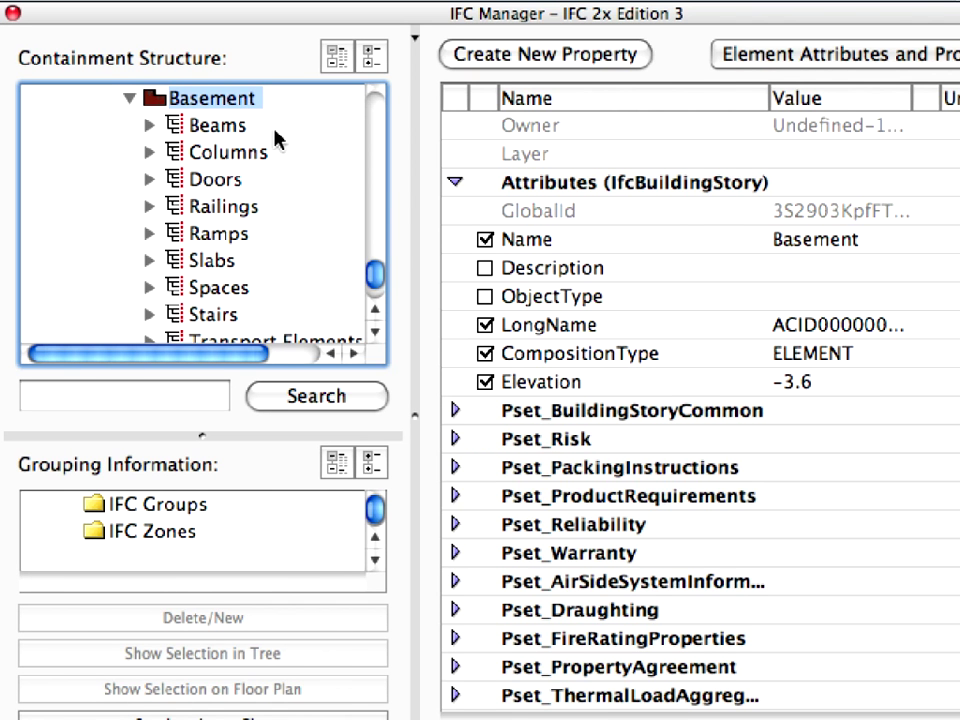
{"action": "scroll", "coordinate": [278, 142], "scroll_direction": "down", "scroll_amount": 3}
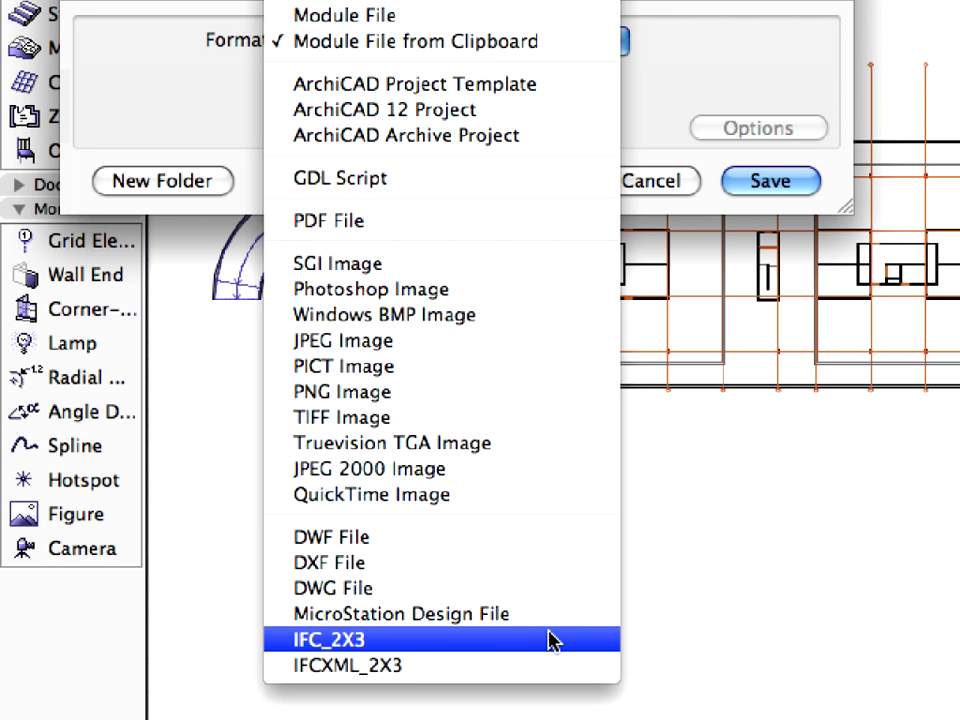
- Save as IFC_2X3 file 'COL-08-05-01-Structural Model.ifc' in the Chapter 08 folder
{"action": "left_click", "coordinate": [553, 640]}
{"action": "left_click", "coordinate": [366, 111]}
{"action": "type", "text": "-"}
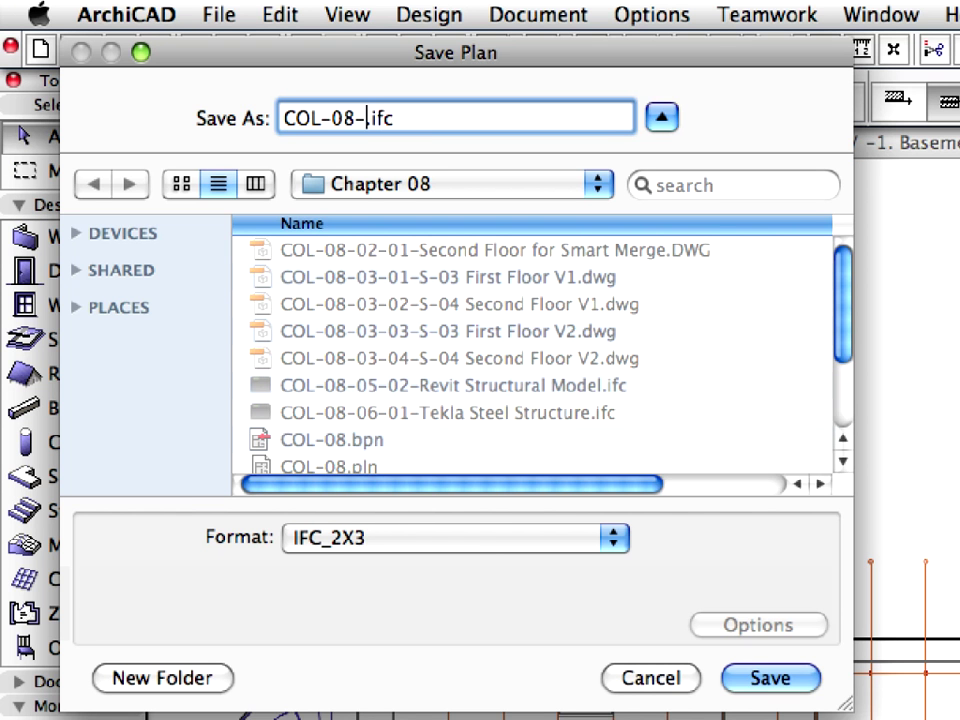
{"action": "type", "text": "05-01-Structur"}
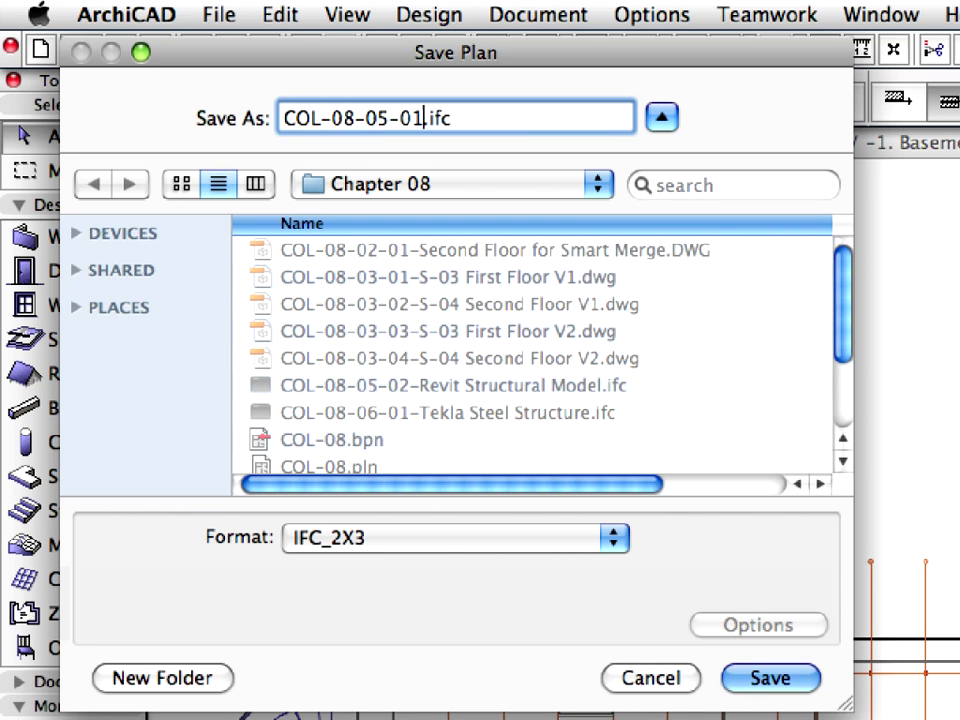
{"action": "type", "text": "al Model"}
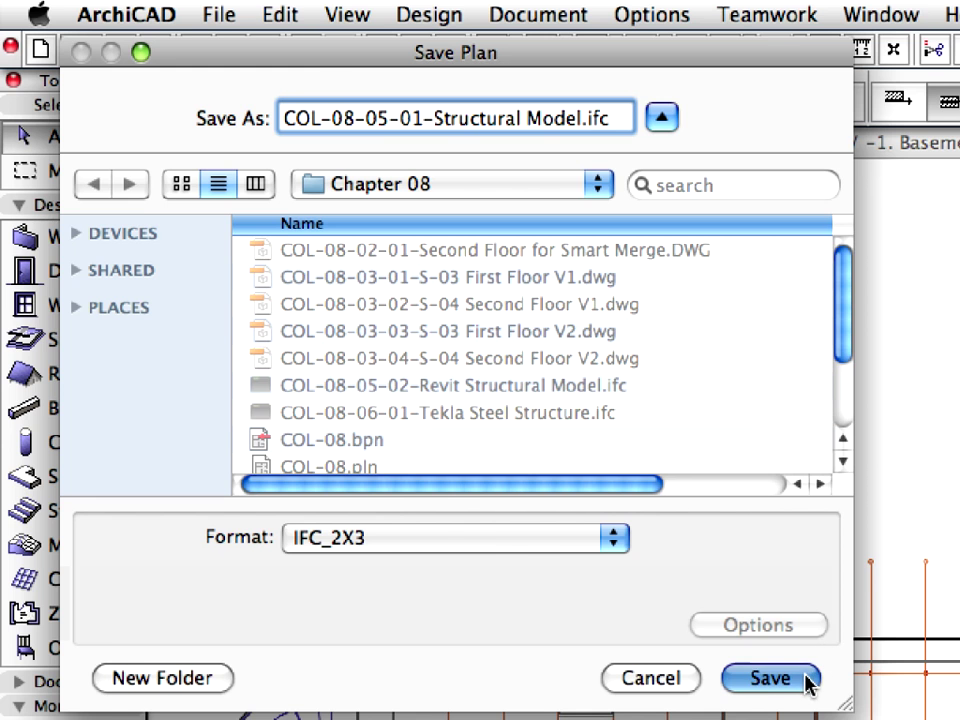
{"action": "left_click", "coordinate": [768, 678]}
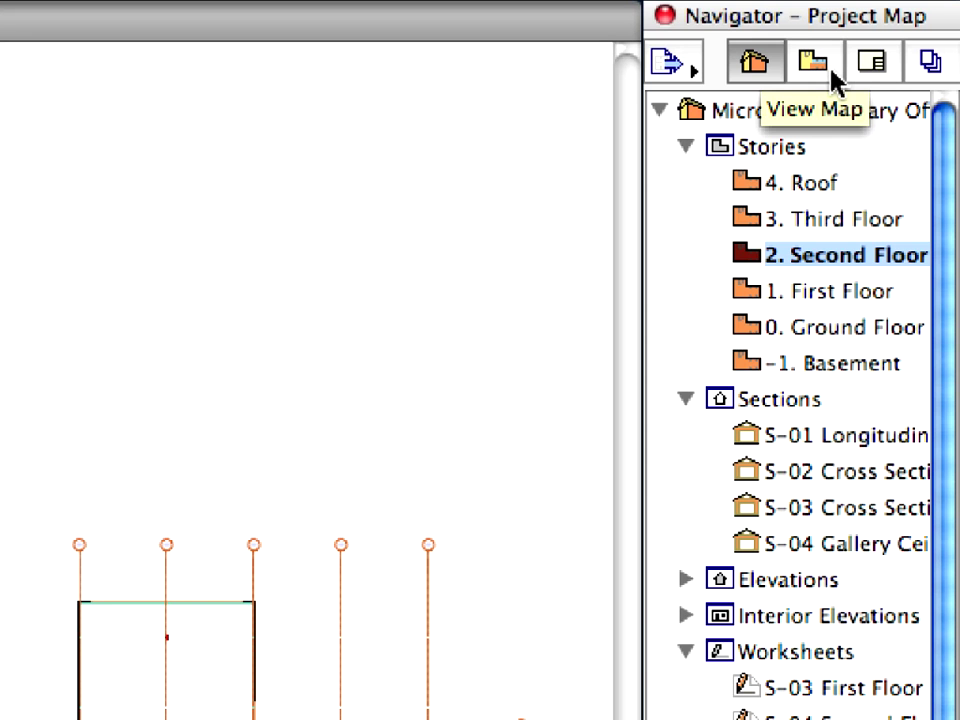
- Open the saved 8.4.1 IFC Floor Plan view from the Navigator View Map
{"action": "left_click", "coordinate": [831, 72]}
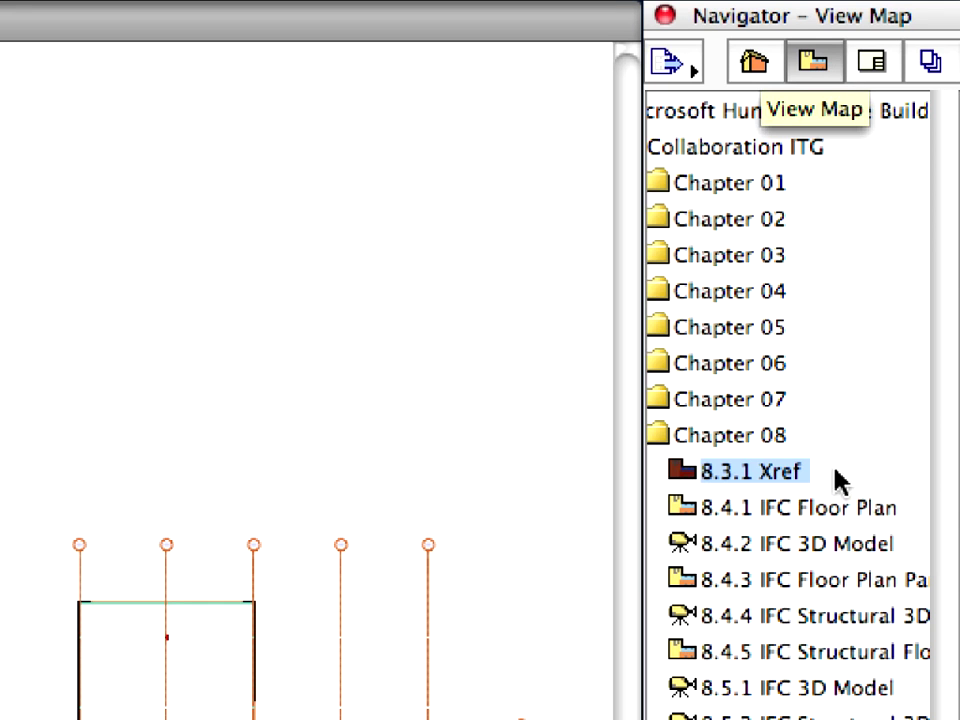
{"action": "left_click", "coordinate": [826, 510]}
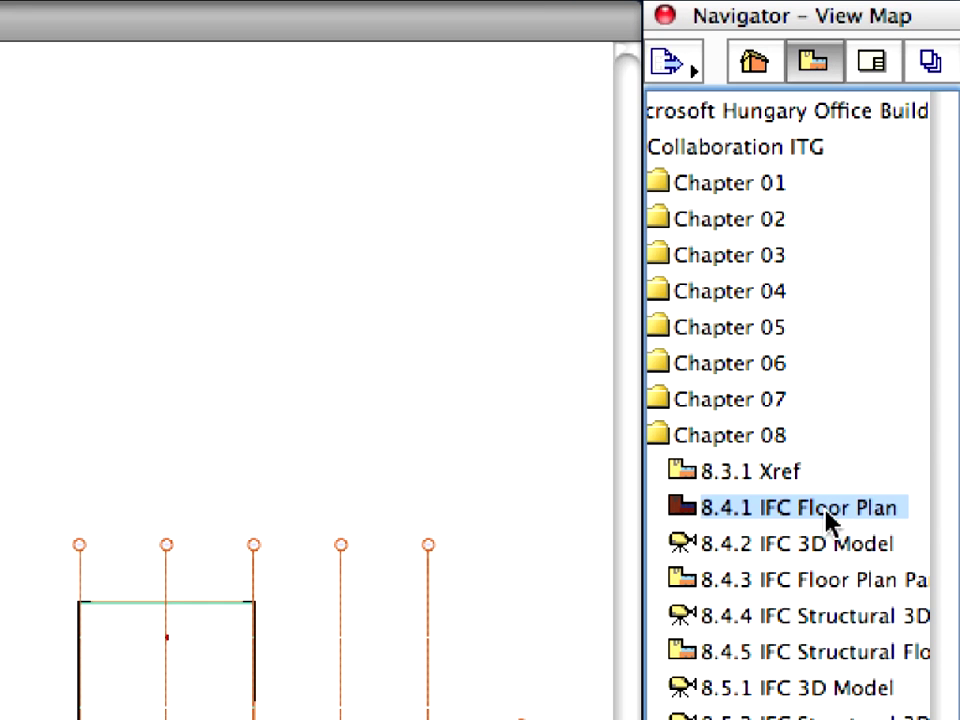
{"action": "double_click", "coordinate": [763, 515]}
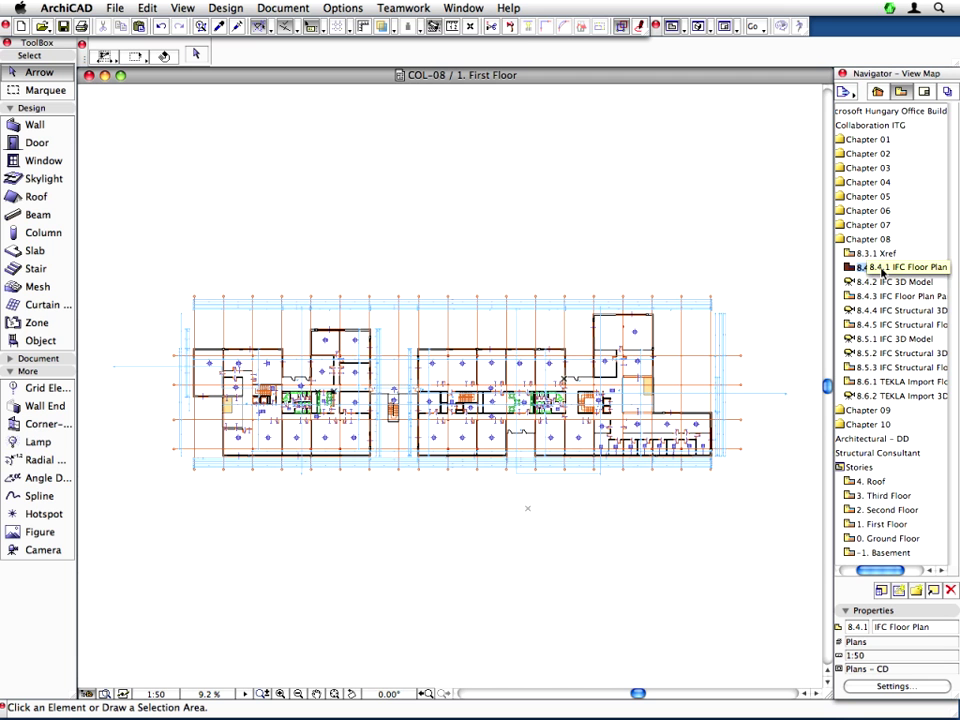
{"action": "left_click", "coordinate": [882, 268]}
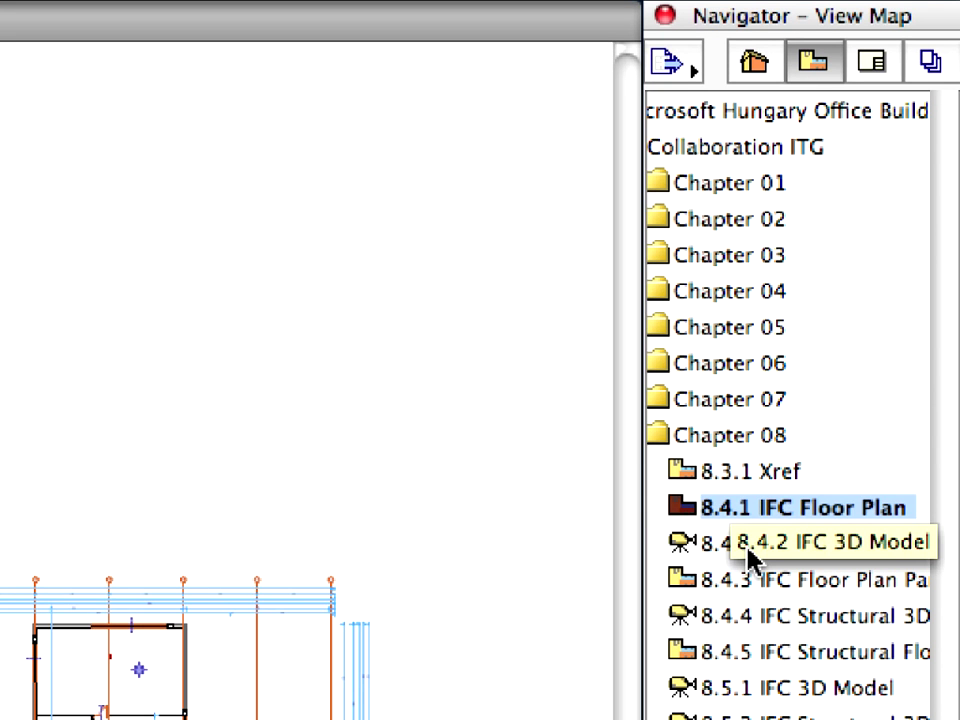
- Switch to the saved 8.4.2 IFC 3D Model view of COL-08
{"action": "left_click", "coordinate": [749, 553]}
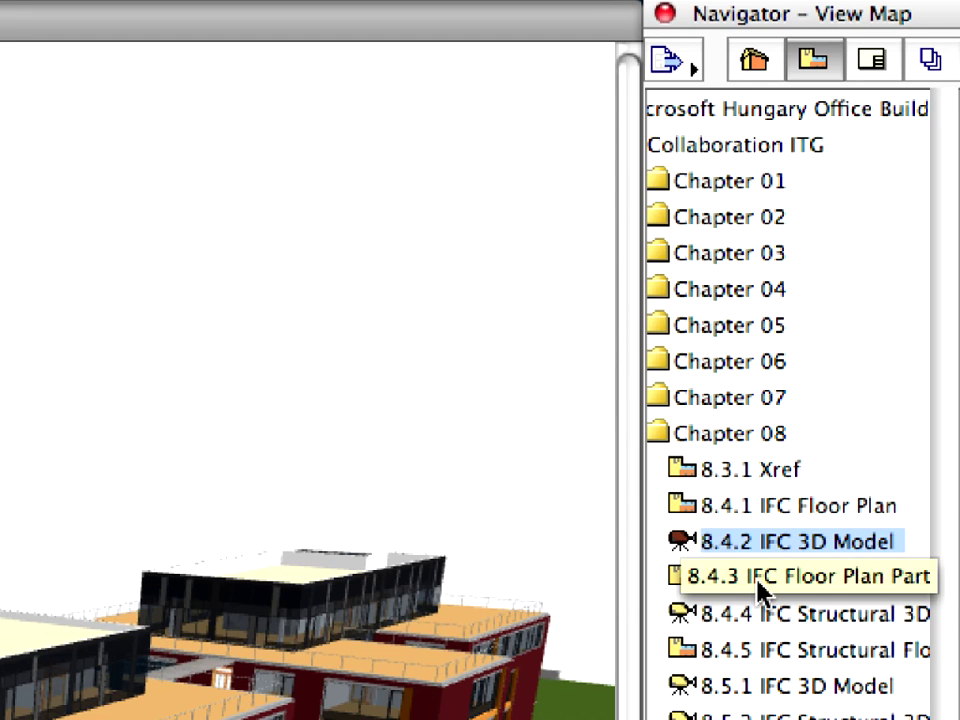
- Open the 8.4.3 IFC Floor Plan Part view, suspend groups, and select the wall beside the staircase
{"action": "double_click", "coordinate": [758, 590]}
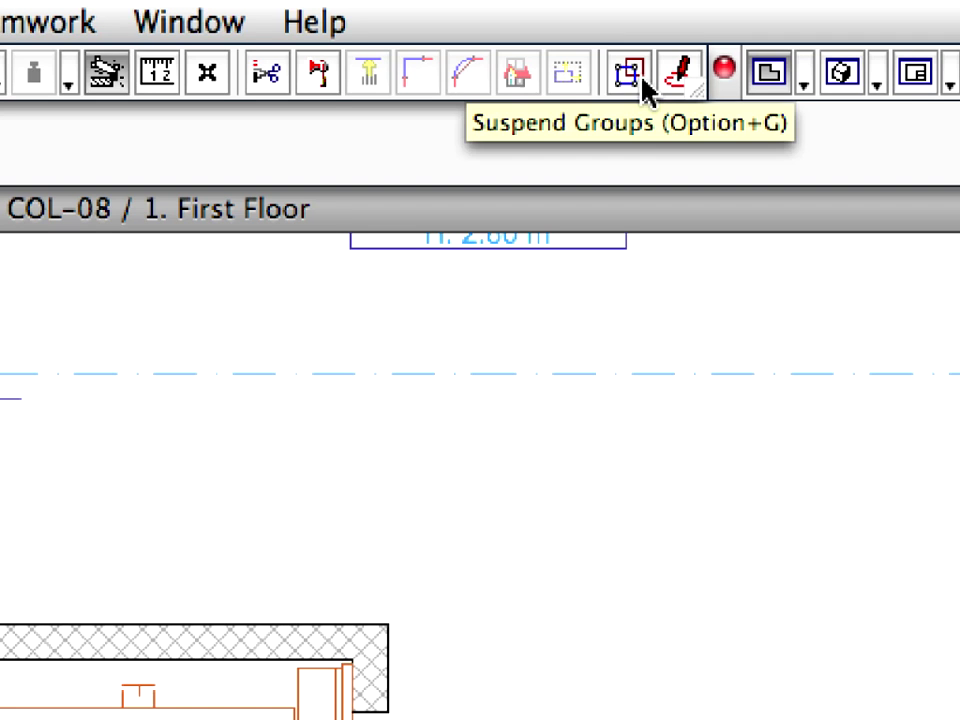
{"action": "left_click", "coordinate": [643, 84]}
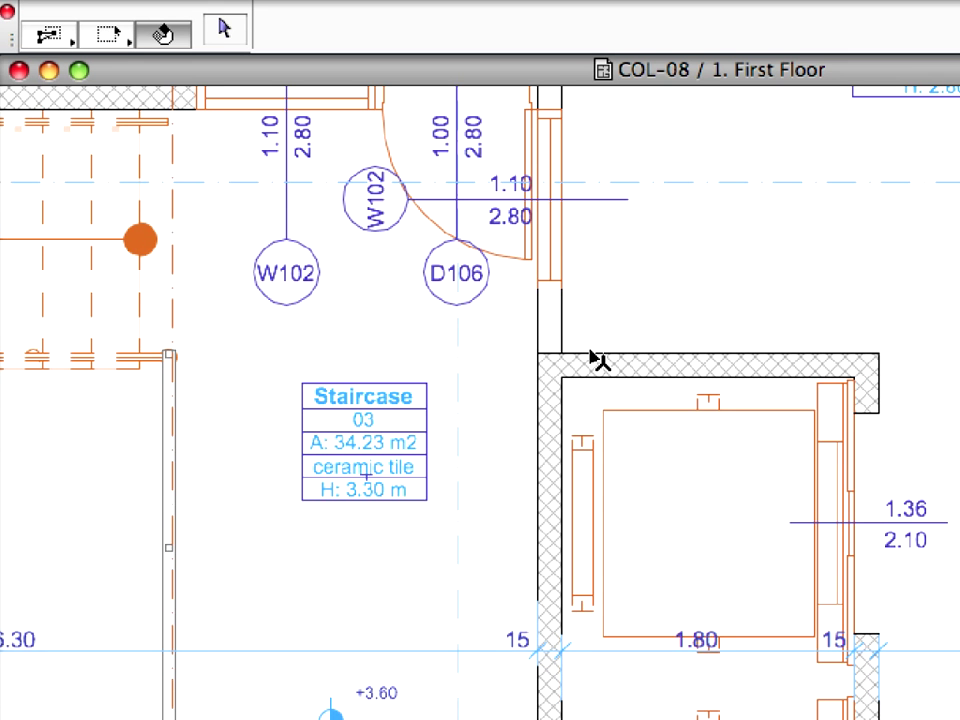
{"action": "mouse_move", "coordinate": [597, 358]}
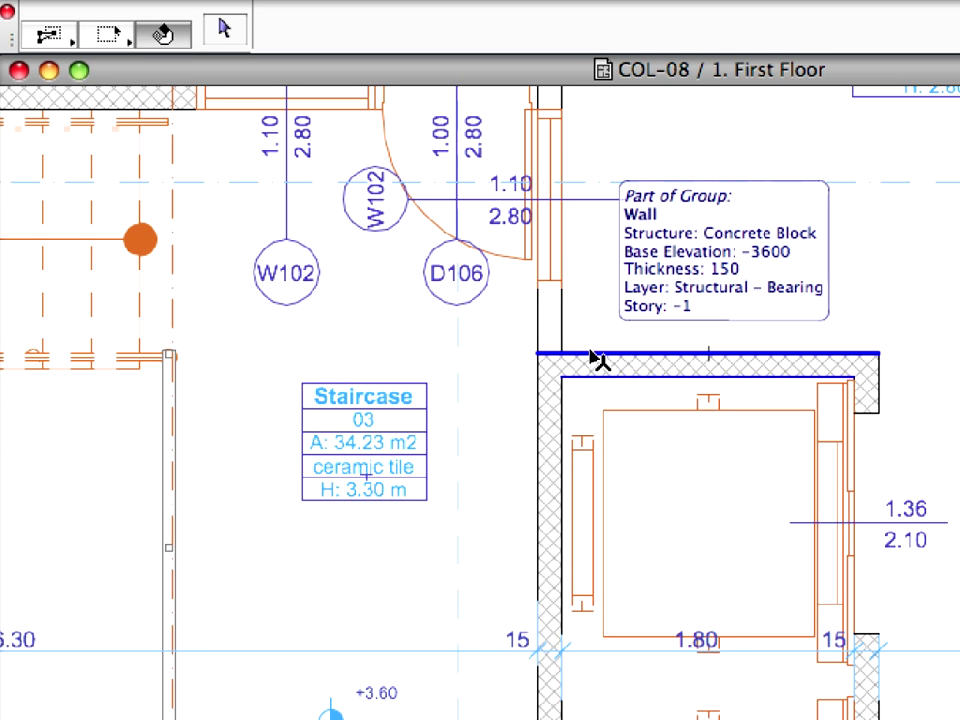
{"action": "left_click", "coordinate": [597, 358]}
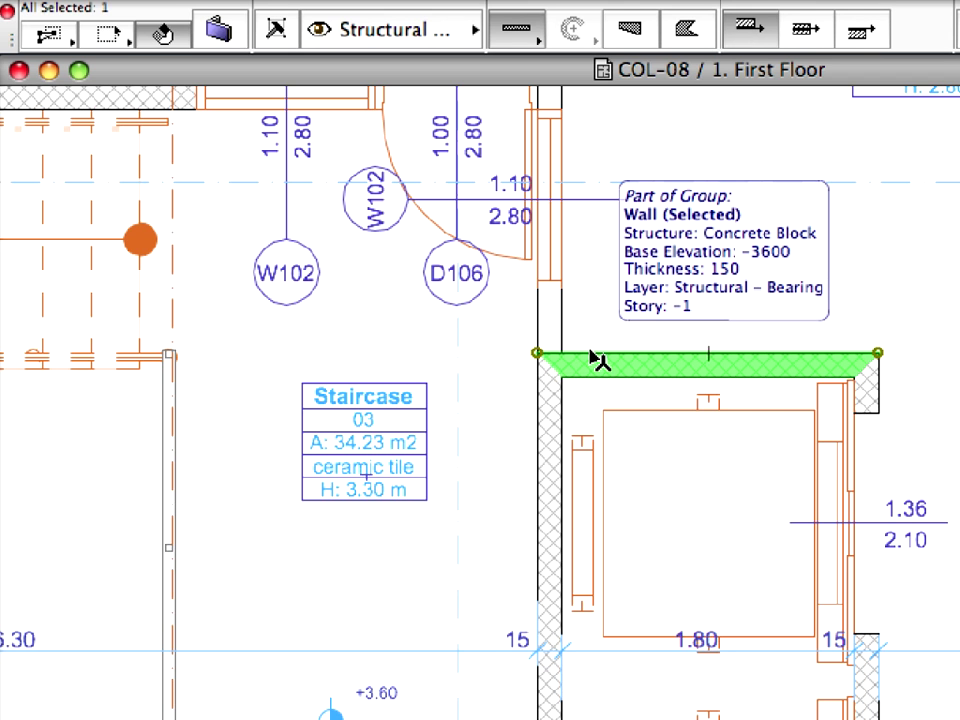
- Review the staircase wall's Floor Plan and Section and Model panels in its settings
{"action": "left_click", "coordinate": [220, 32]}
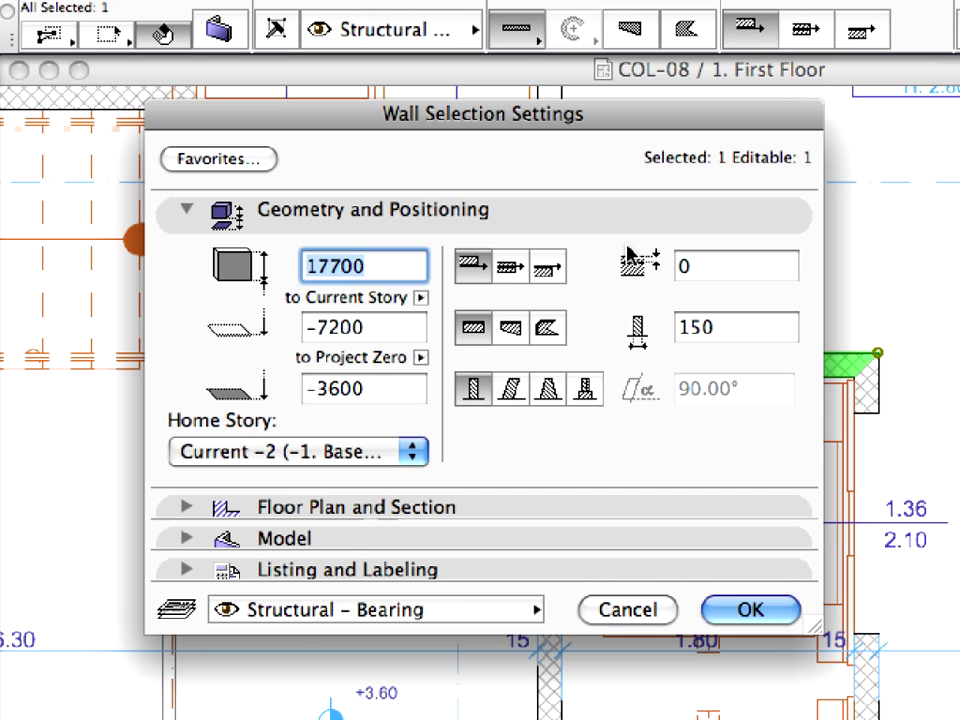
{"action": "left_click", "coordinate": [576, 225]}
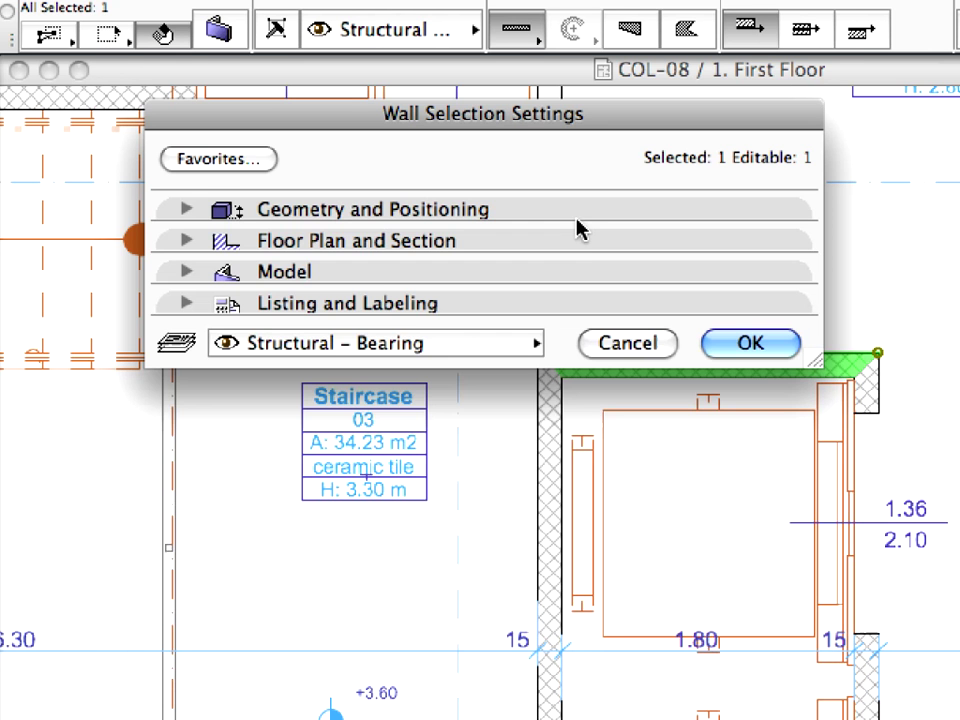
{"action": "left_click", "coordinate": [580, 252]}
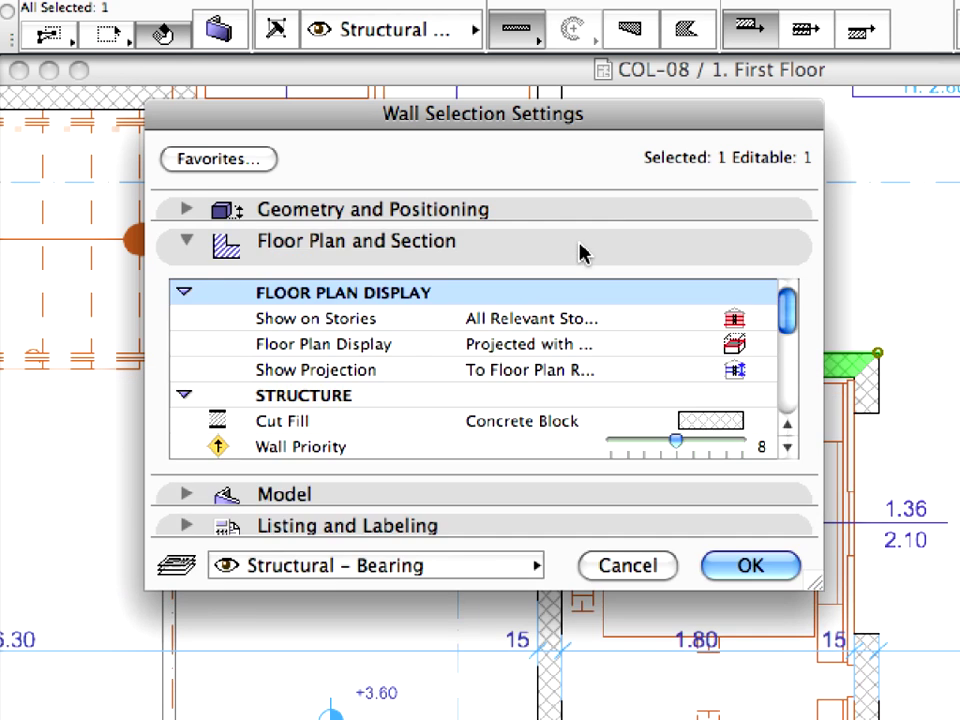
{"action": "scroll", "coordinate": [609, 340], "scroll_direction": "down", "scroll_amount": 6}
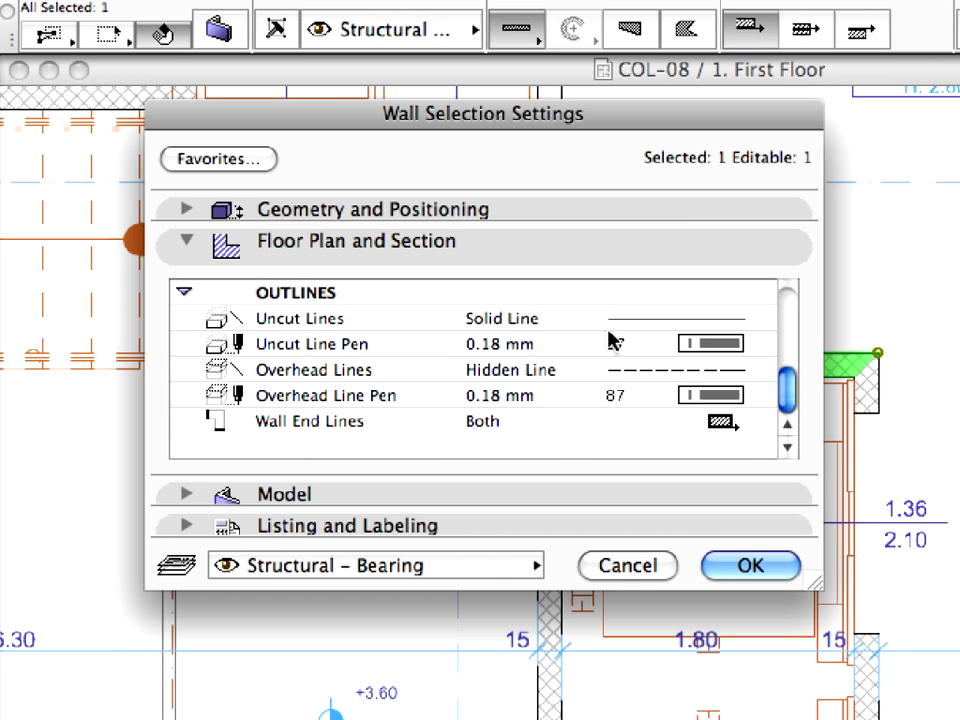
{"action": "left_click", "coordinate": [582, 253]}
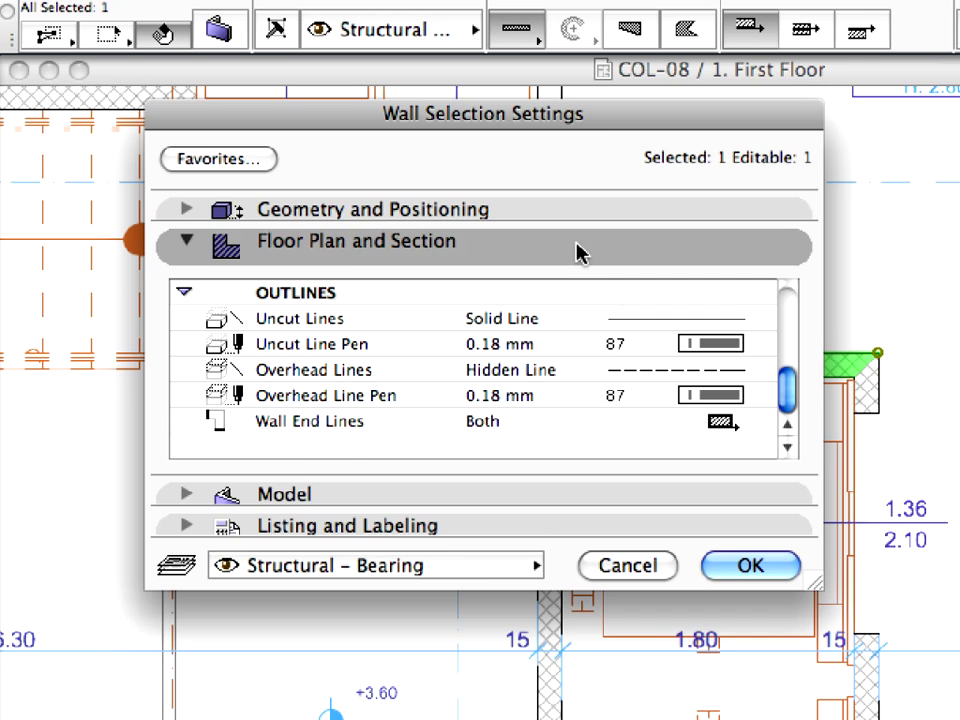
{"action": "left_click", "coordinate": [581, 279]}
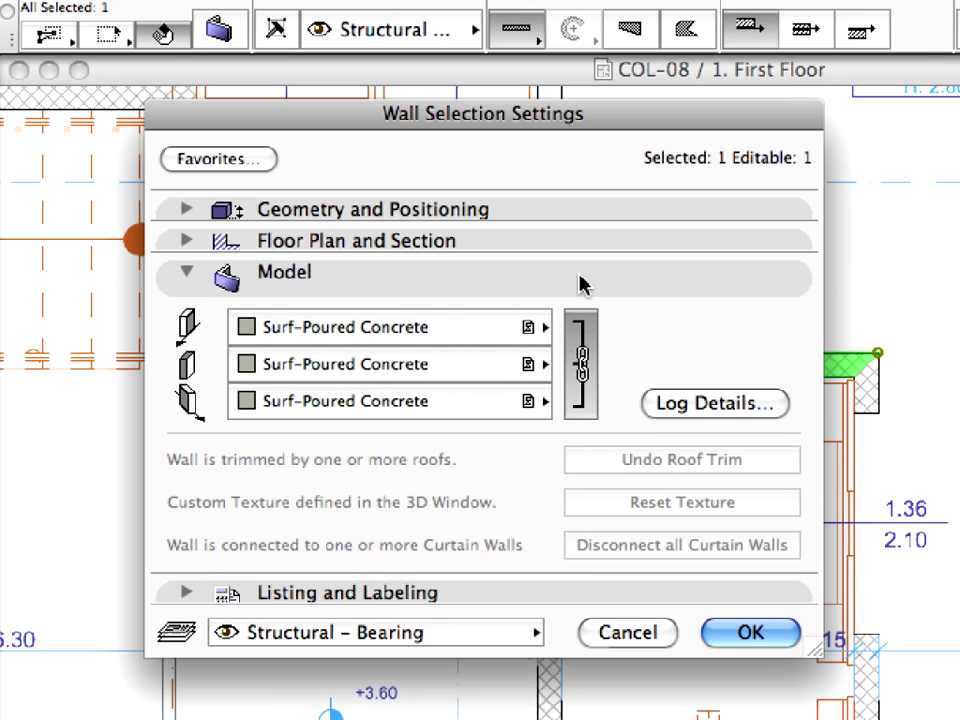
{"action": "left_click", "coordinate": [581, 279]}
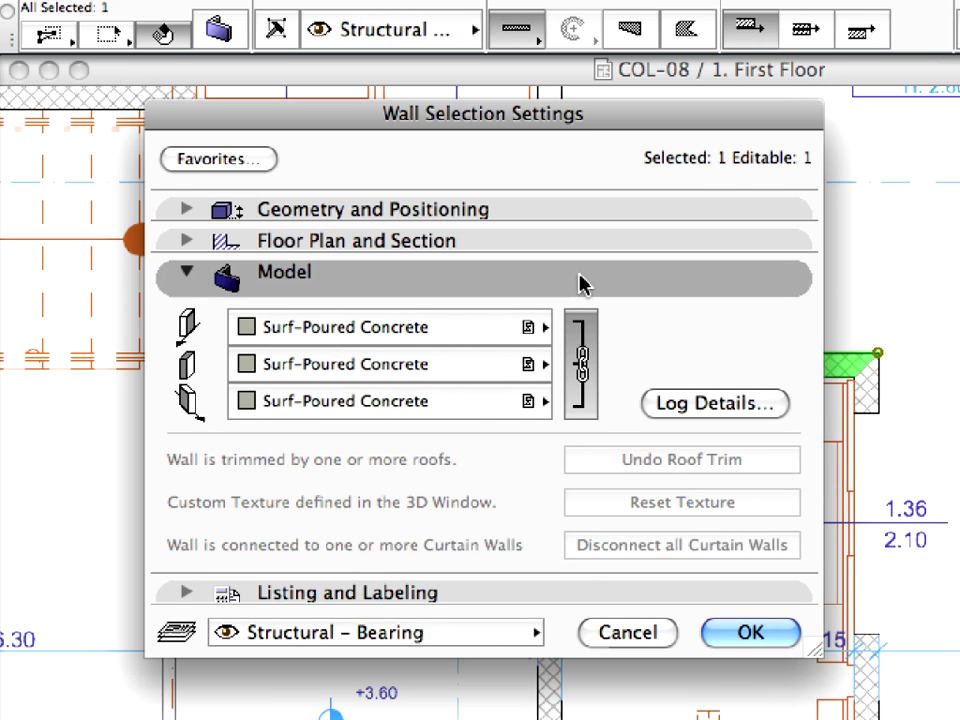
{"action": "left_click", "coordinate": [578, 308]}
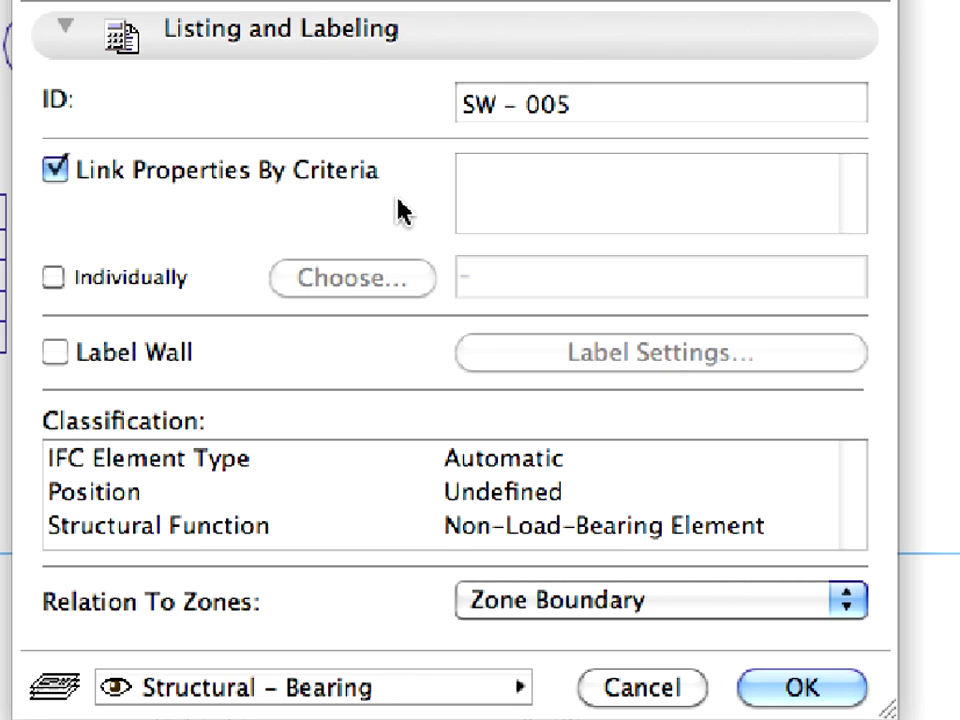
{"action": "left_click", "coordinate": [338, 470]}
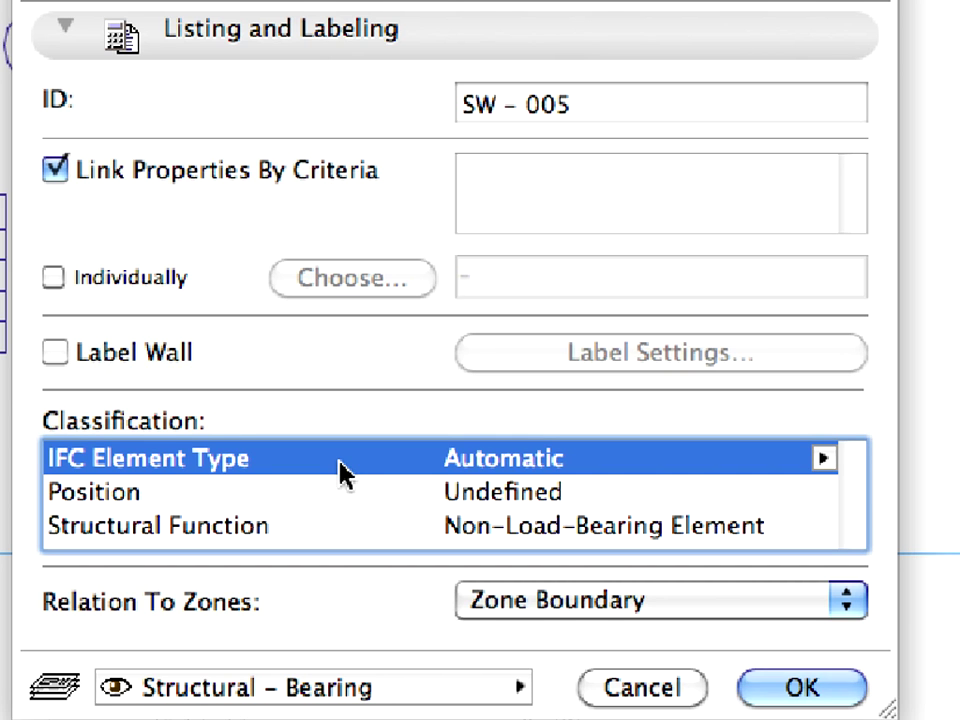
{"action": "left_click", "coordinate": [824, 460]}
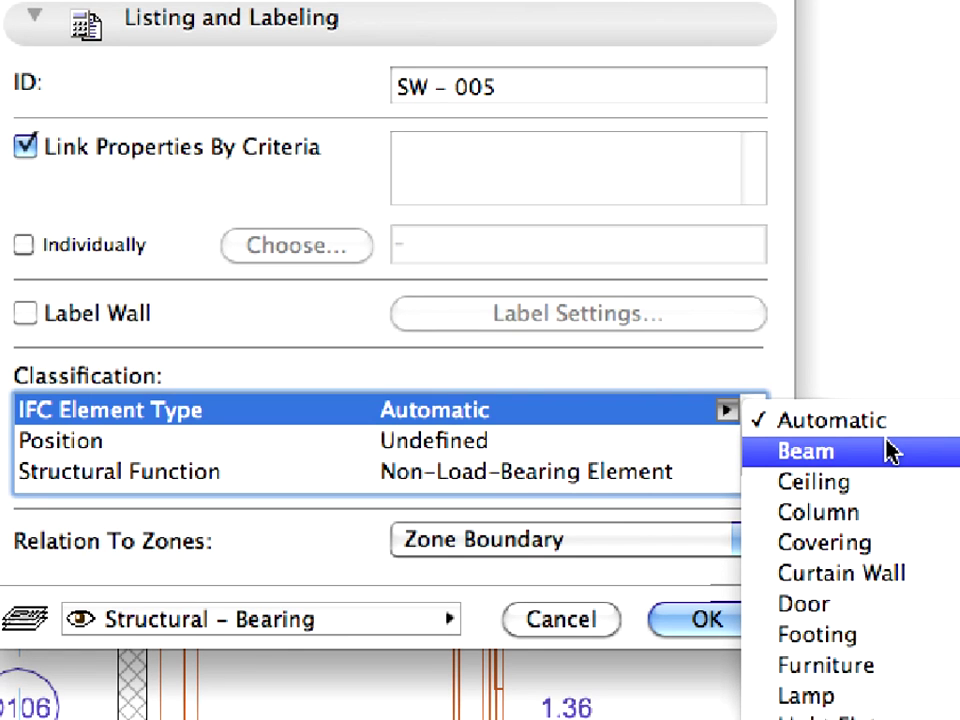
{"action": "left_click", "coordinate": [506, 454]}
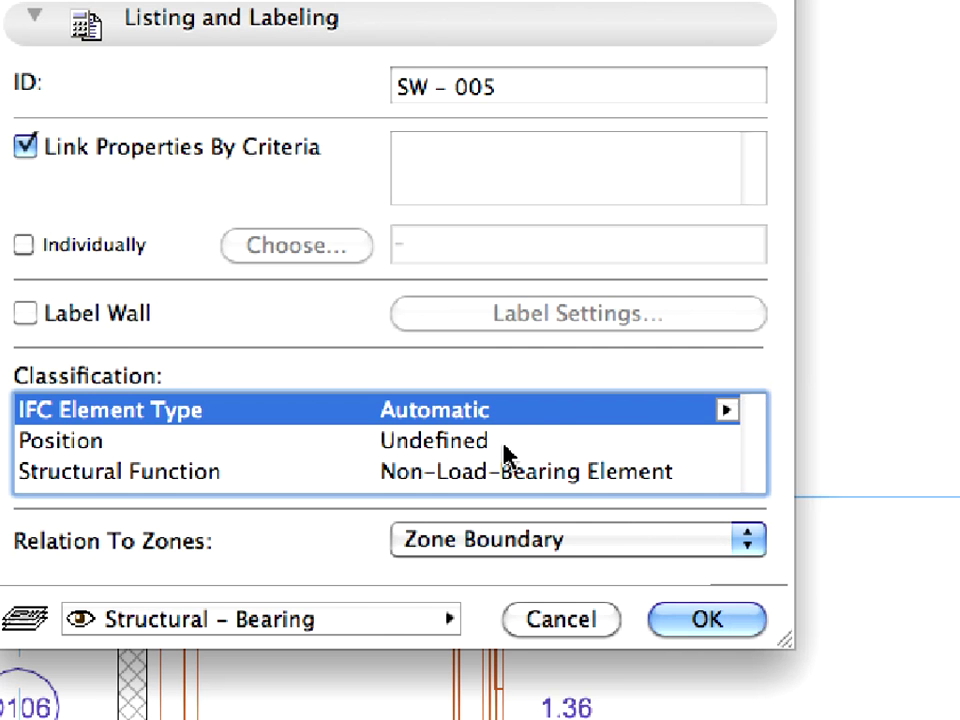
{"action": "left_click", "coordinate": [504, 454]}
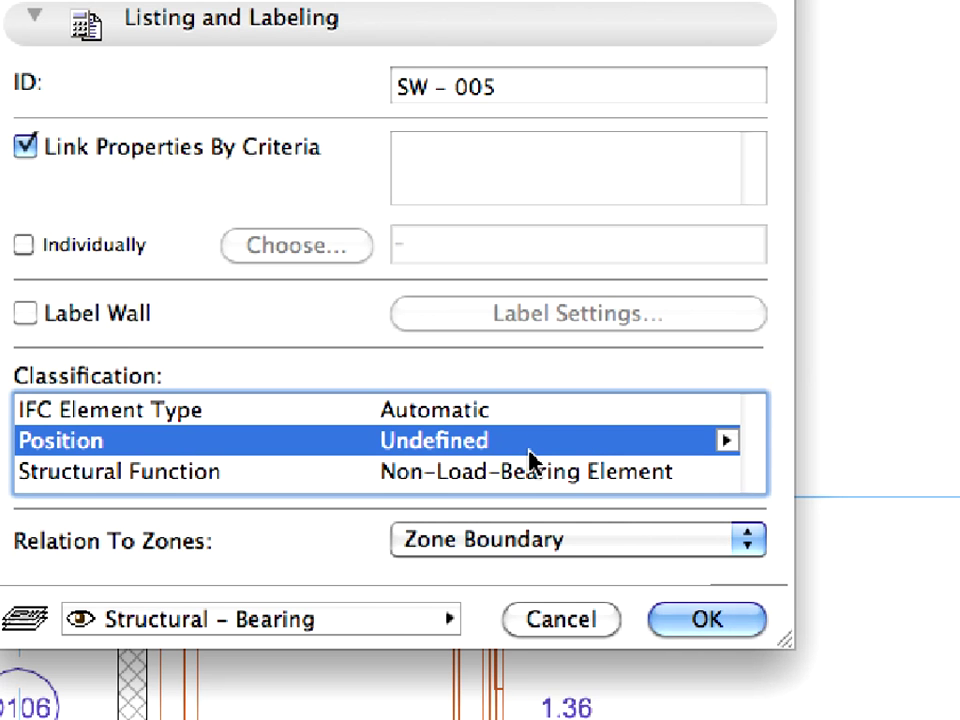
{"action": "left_click", "coordinate": [726, 442]}
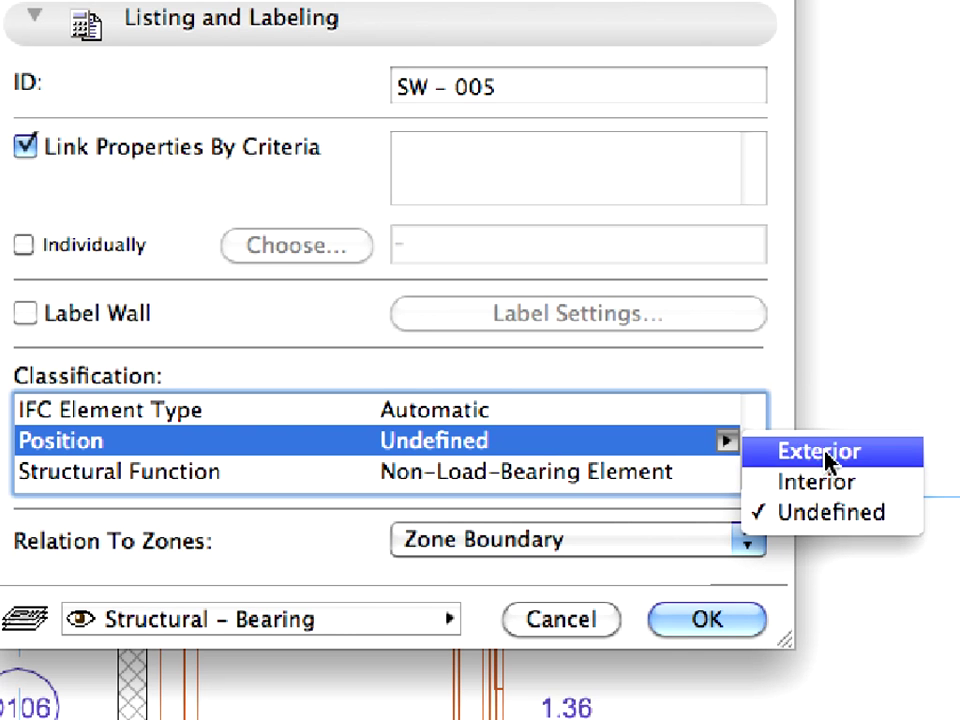
{"action": "left_click", "coordinate": [884, 484]}
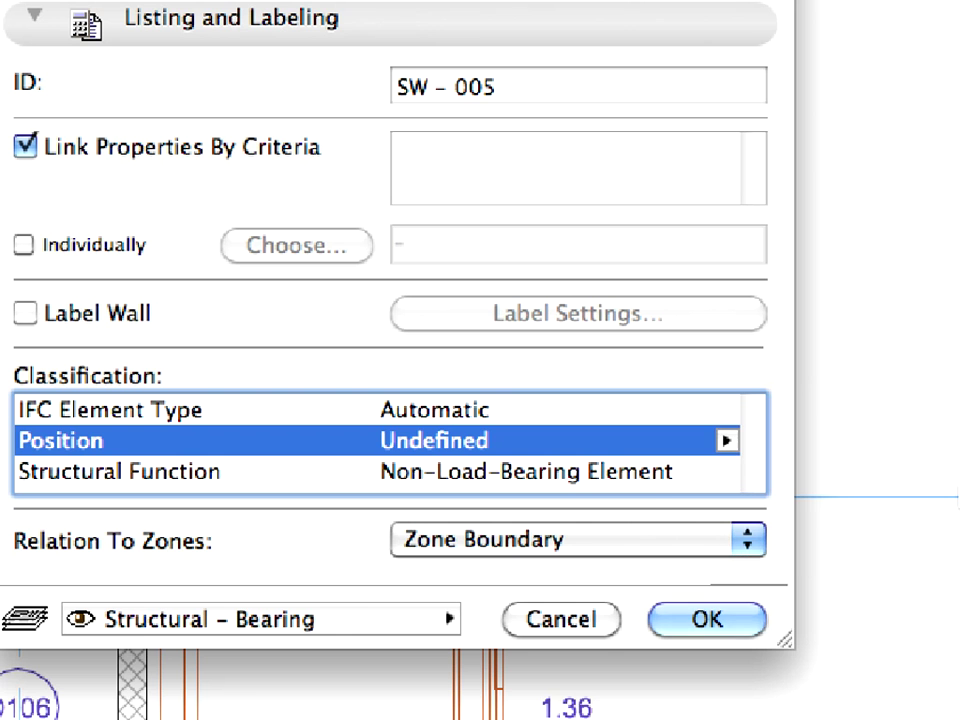
{"action": "left_click", "coordinate": [207, 478]}
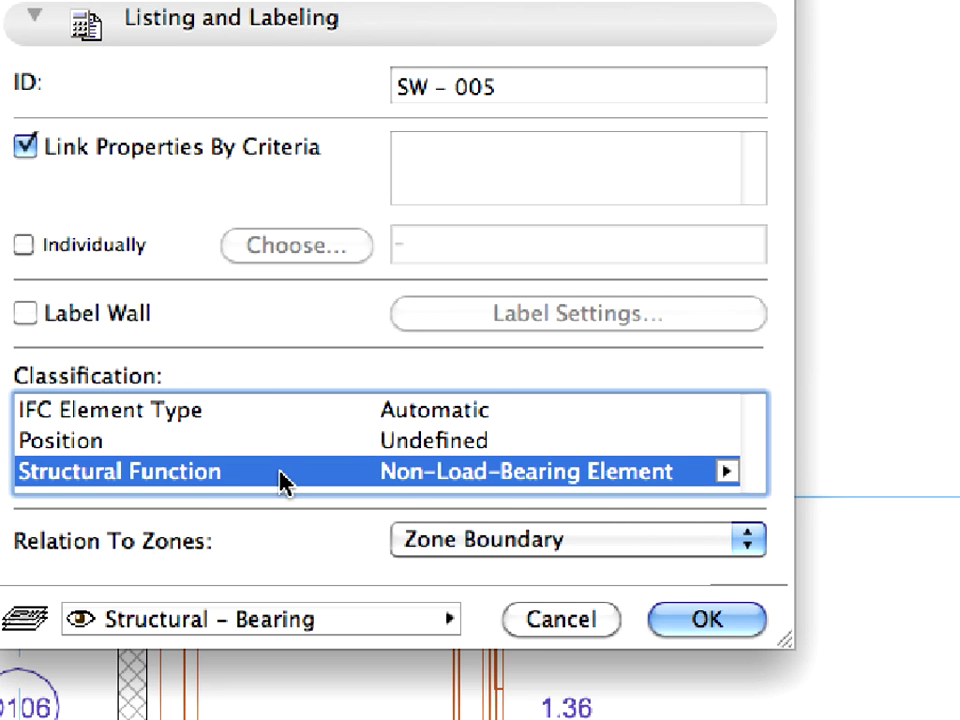
{"action": "left_click", "coordinate": [728, 474]}
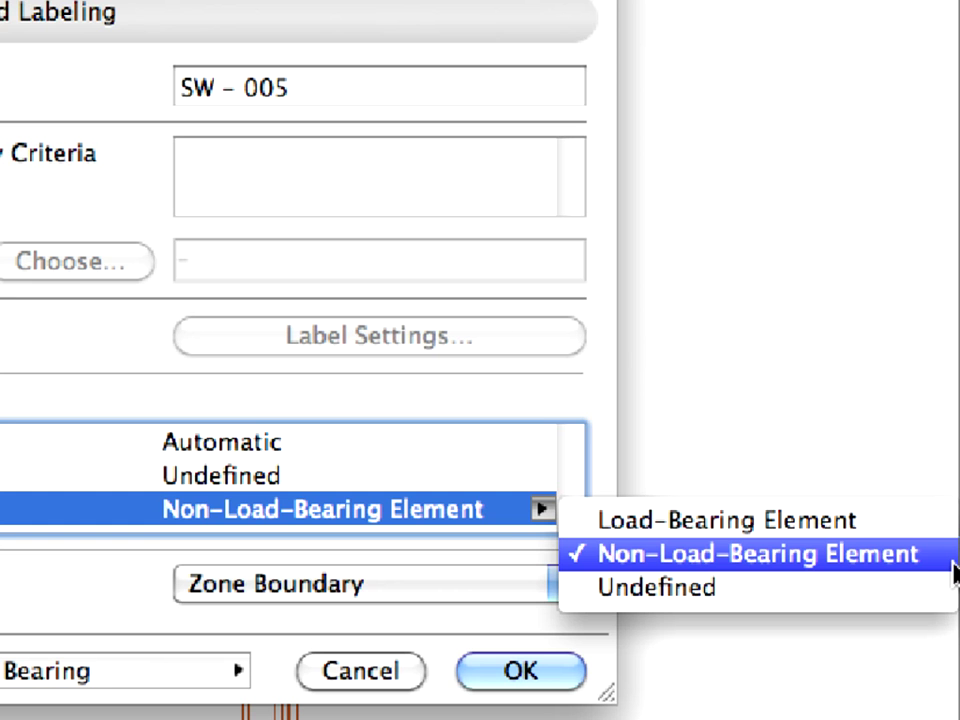
{"action": "left_click", "coordinate": [950, 560]}
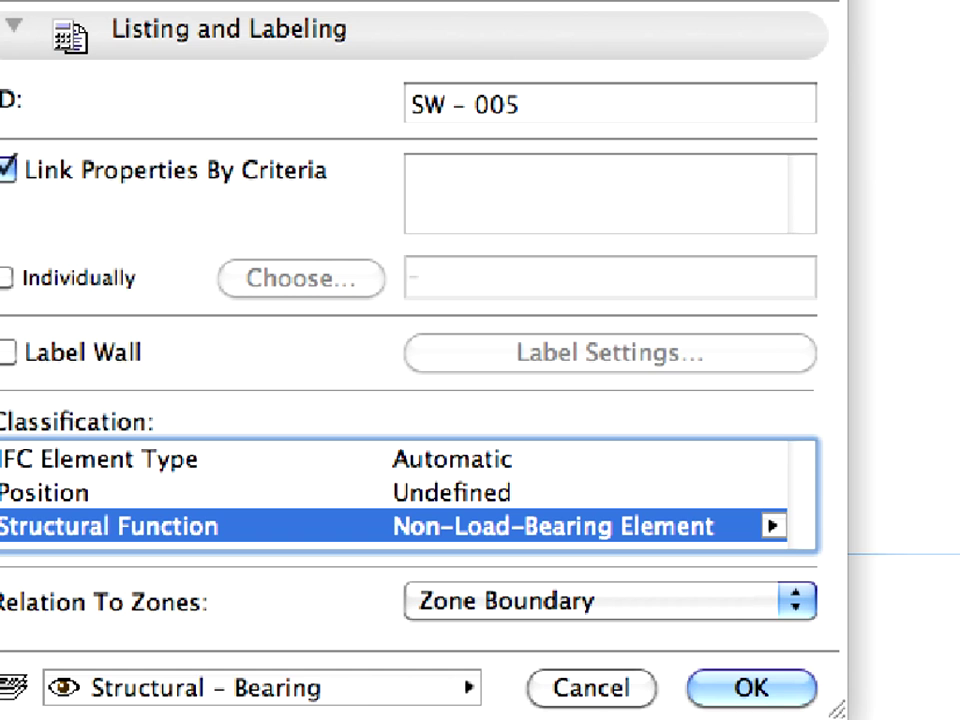
- Cancel the wall settings and open the saved 8.4.4 IFC Structural 3D view
{"action": "left_click", "coordinate": [636, 699]}
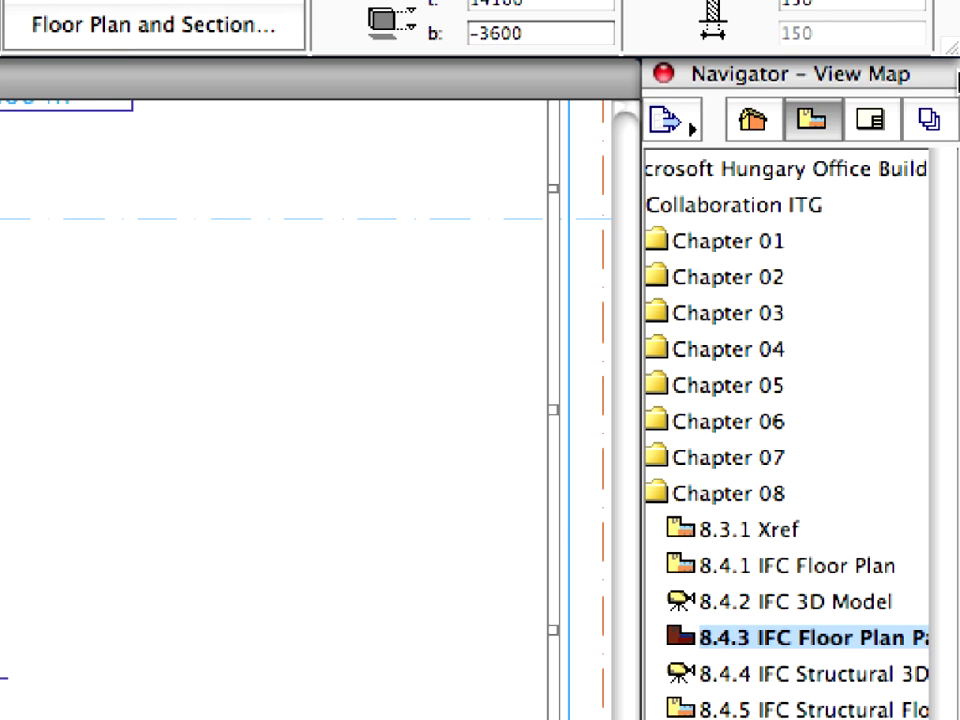
{"action": "left_click", "coordinate": [734, 678]}
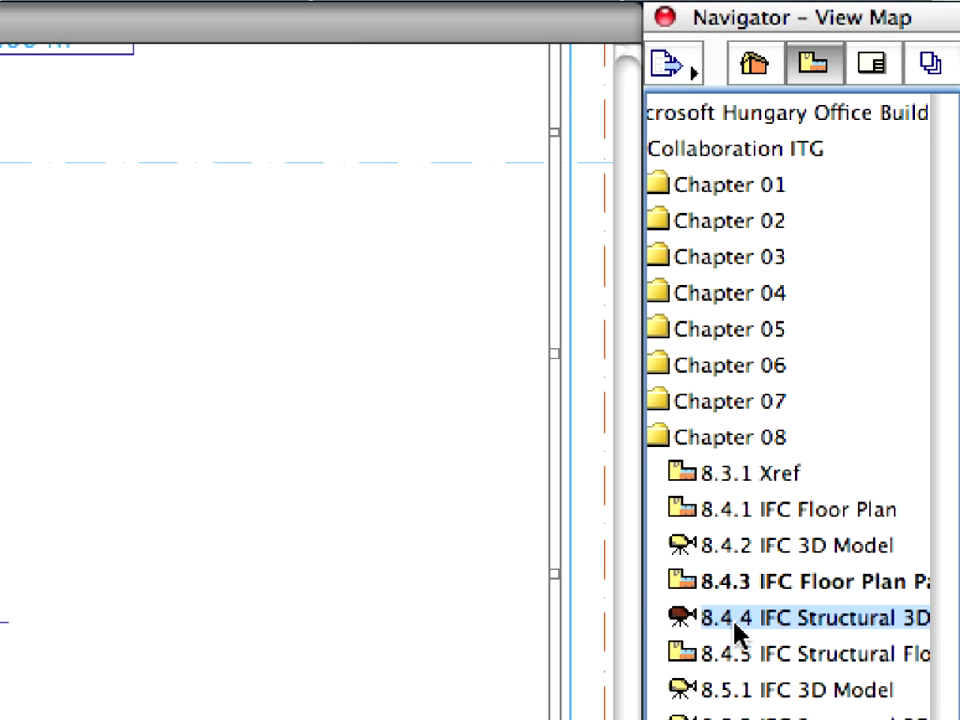
{"action": "double_click", "coordinate": [736, 630]}
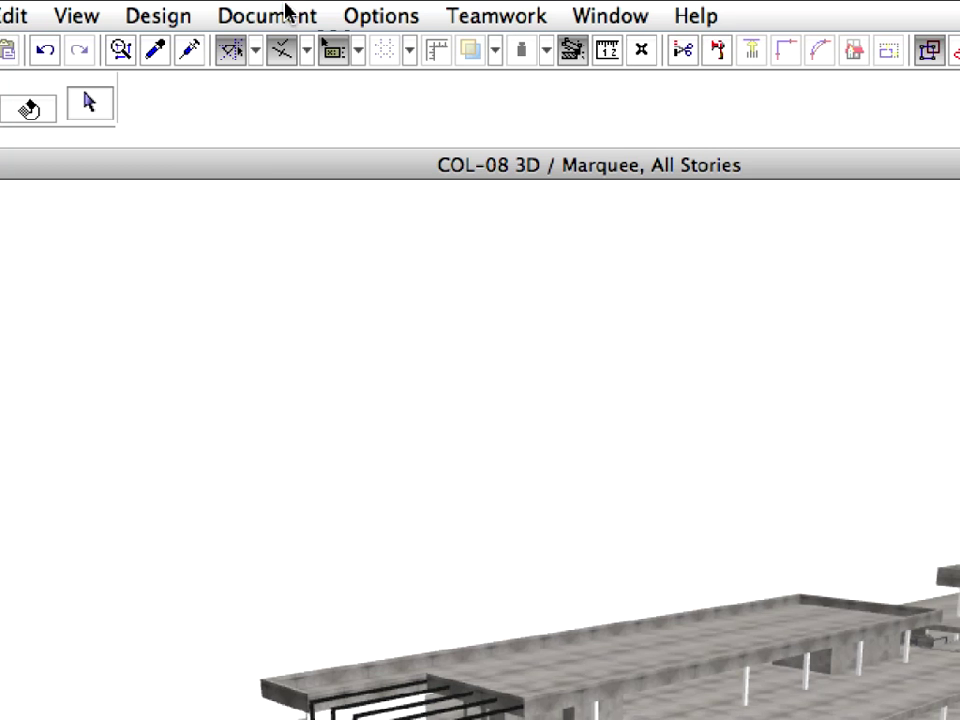
- Set Partial Structure Display to Core of Load-Bearing Elements Only
{"action": "left_click", "coordinate": [293, 7]}
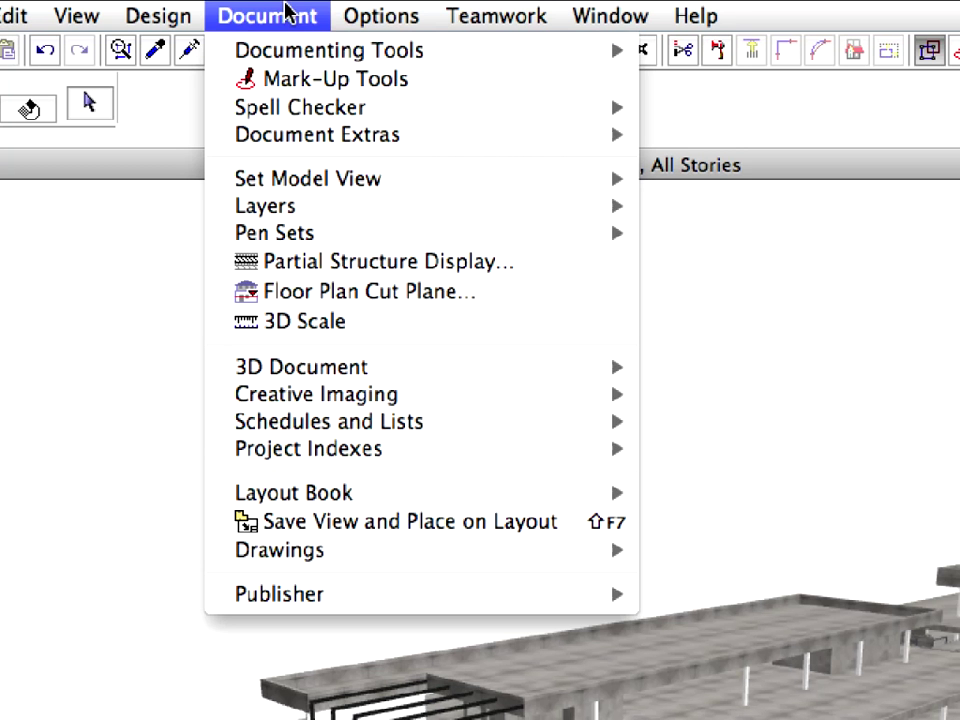
{"action": "left_click", "coordinate": [560, 266]}
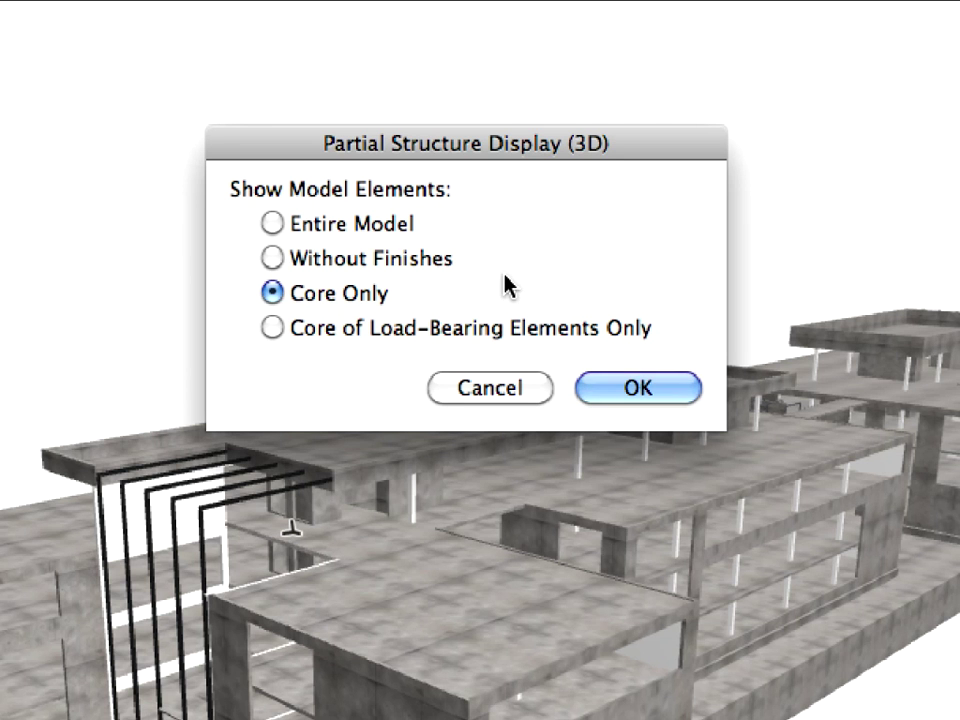
{"action": "left_click", "coordinate": [521, 337]}
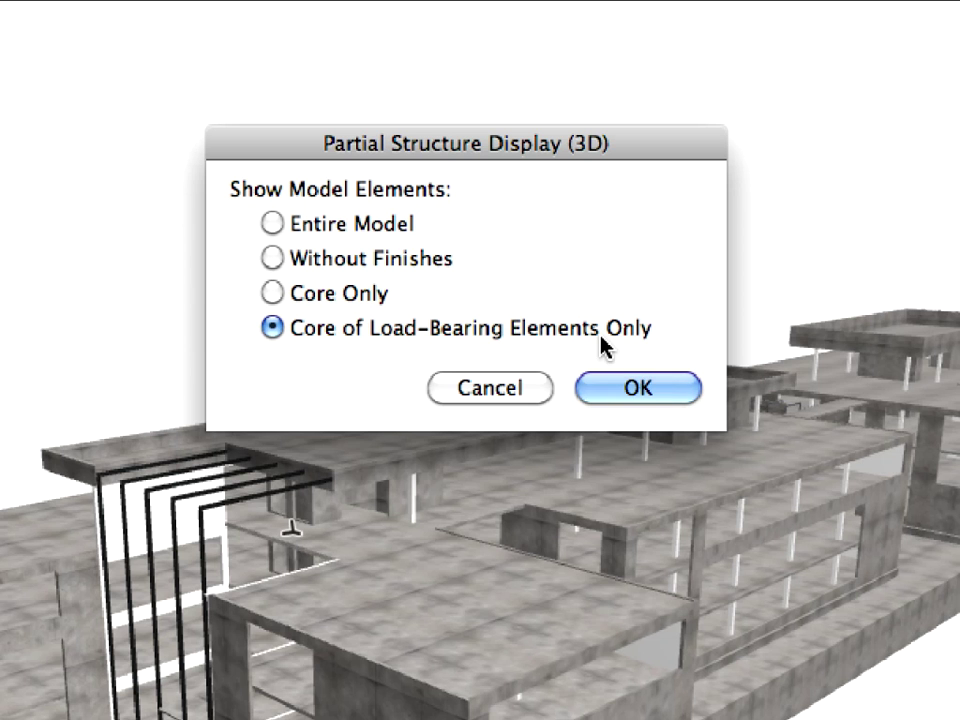
{"action": "left_click", "coordinate": [660, 390]}
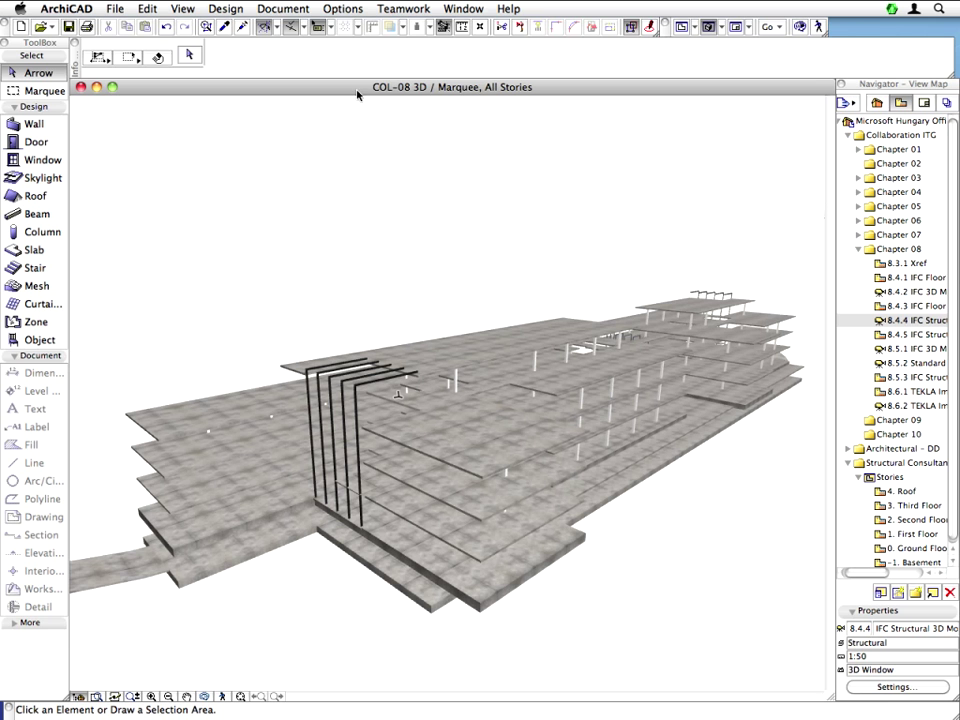
- Set Partial Structure Display back to Core Only
{"action": "left_click", "coordinate": [283, 8]}
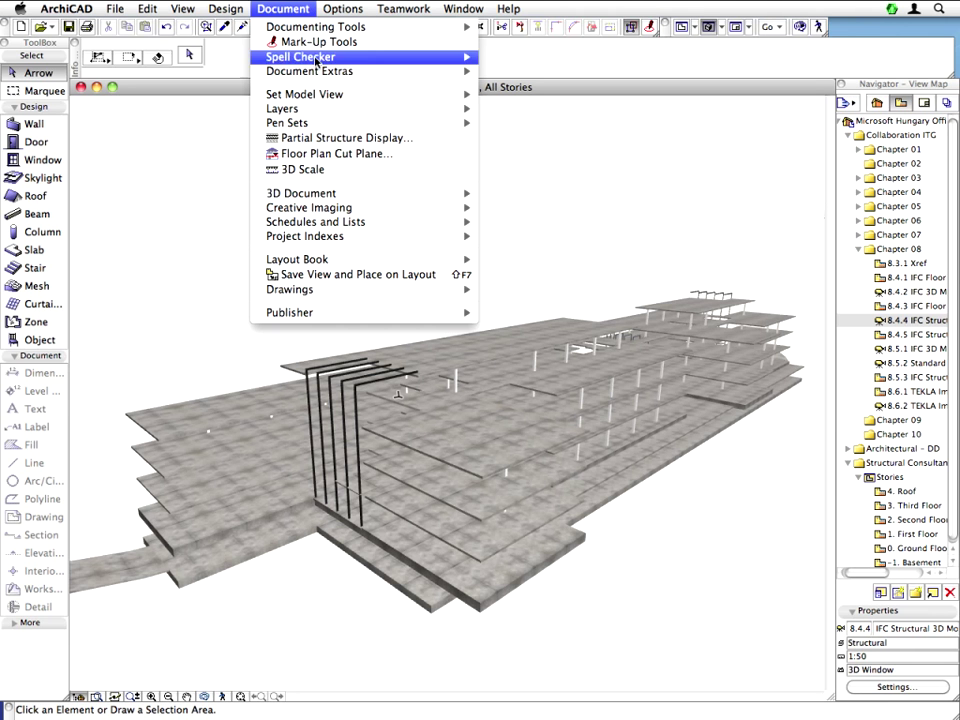
{"action": "left_click", "coordinate": [432, 147]}
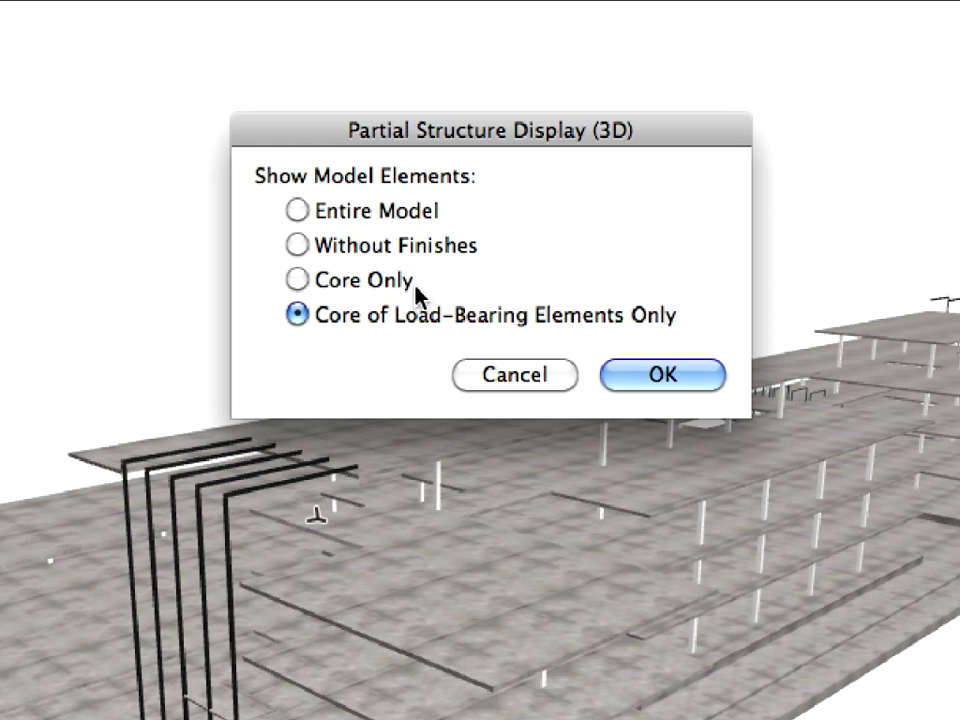
{"action": "left_click", "coordinate": [433, 288]}
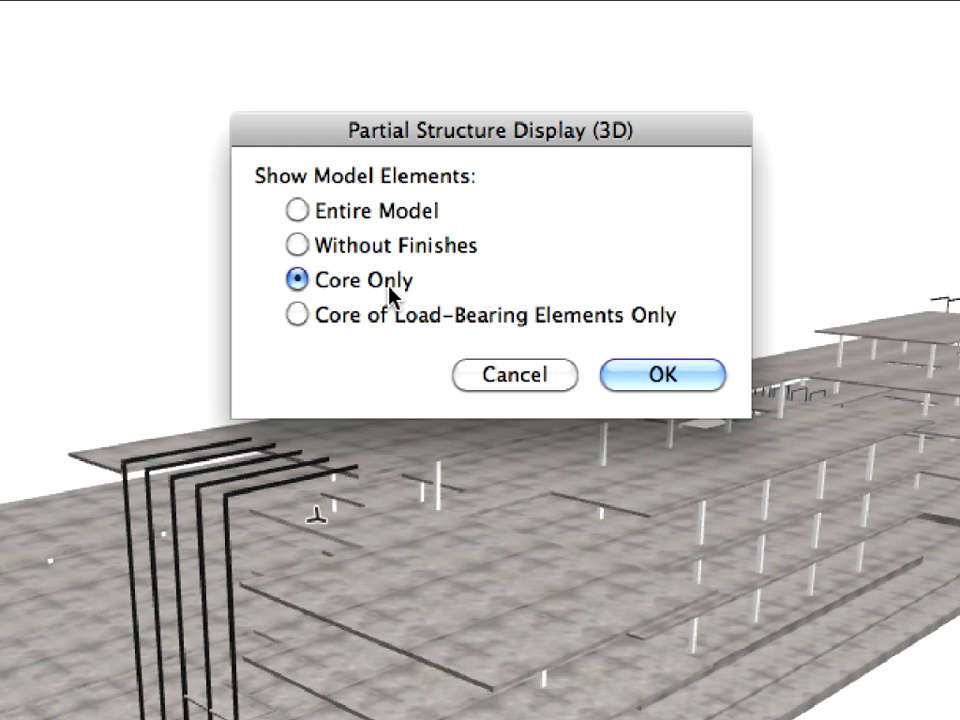
{"action": "left_click", "coordinate": [706, 380]}
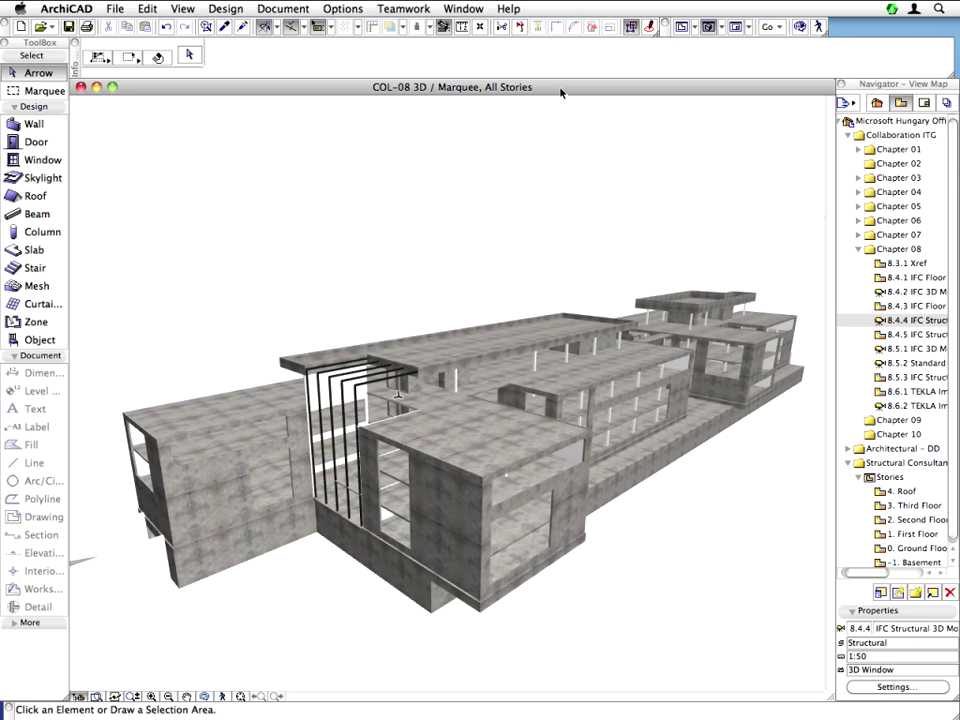
- In Find & Select, set the first criterion to Element Type is Wall
{"action": "left_click", "coordinate": [150, 8]}
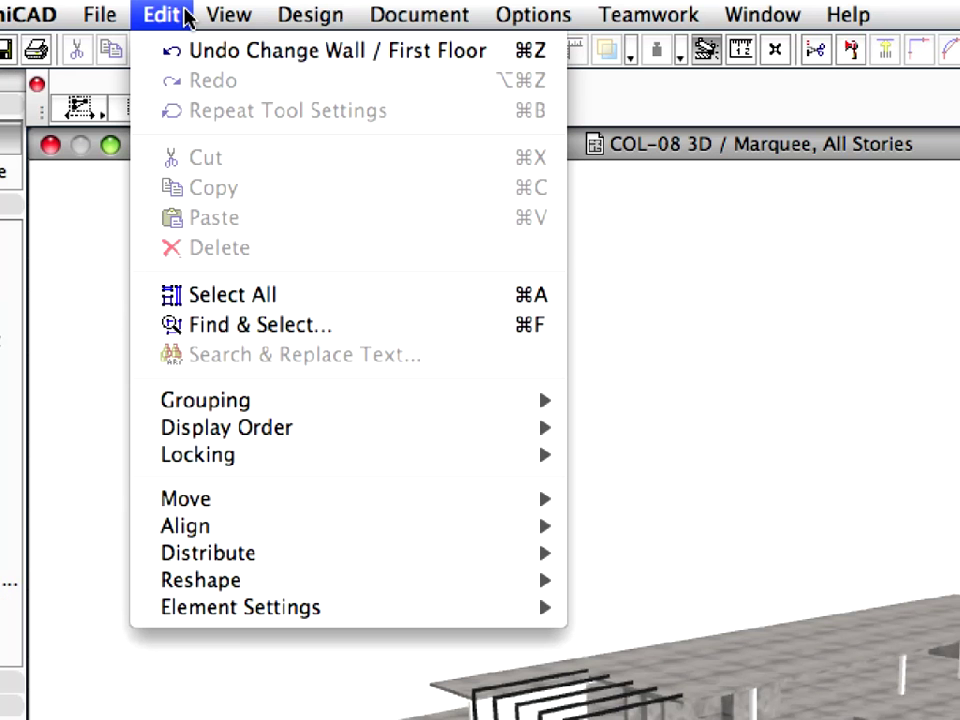
{"action": "left_click", "coordinate": [393, 330]}
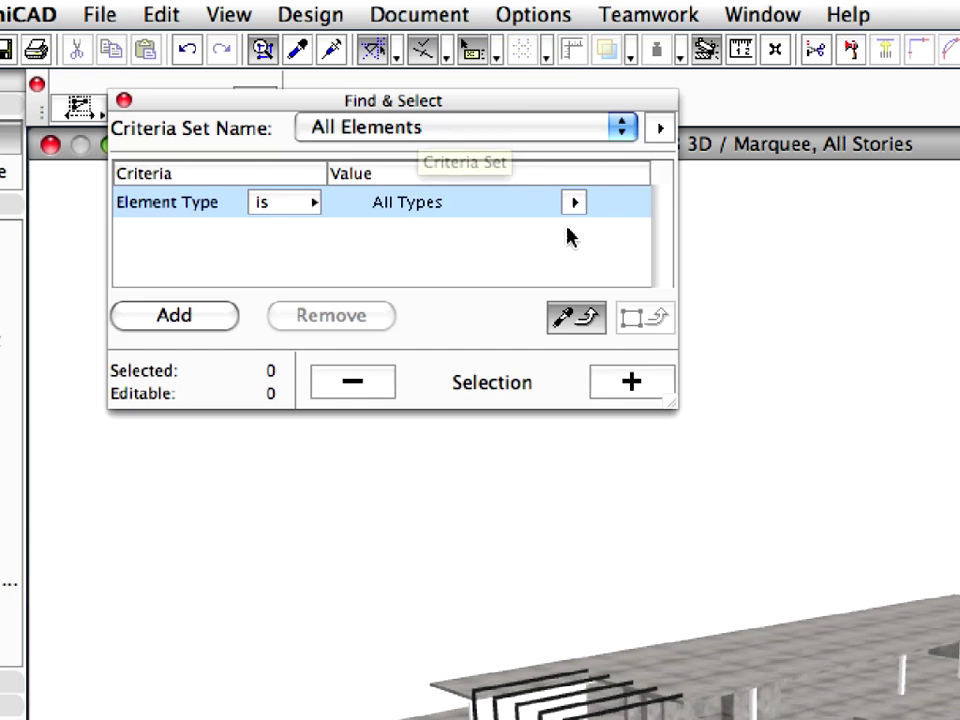
{"action": "left_click", "coordinate": [574, 204]}
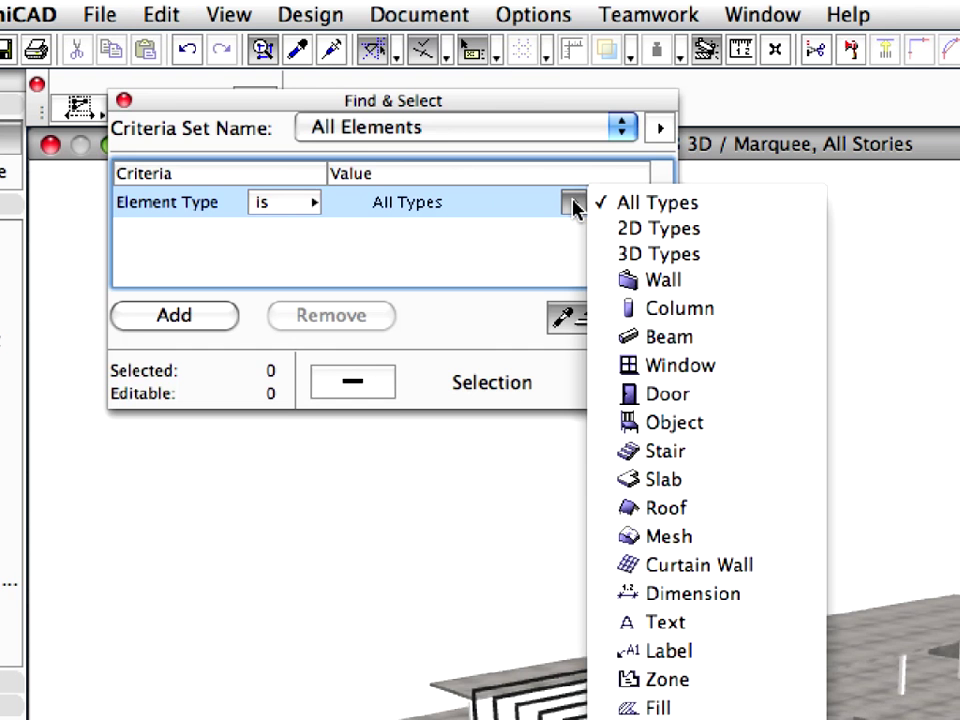
{"action": "left_click", "coordinate": [757, 283]}
- Add a Layer is Structural - Bearing criterion and select all 131 matching walls
{"action": "left_click", "coordinate": [222, 318]}
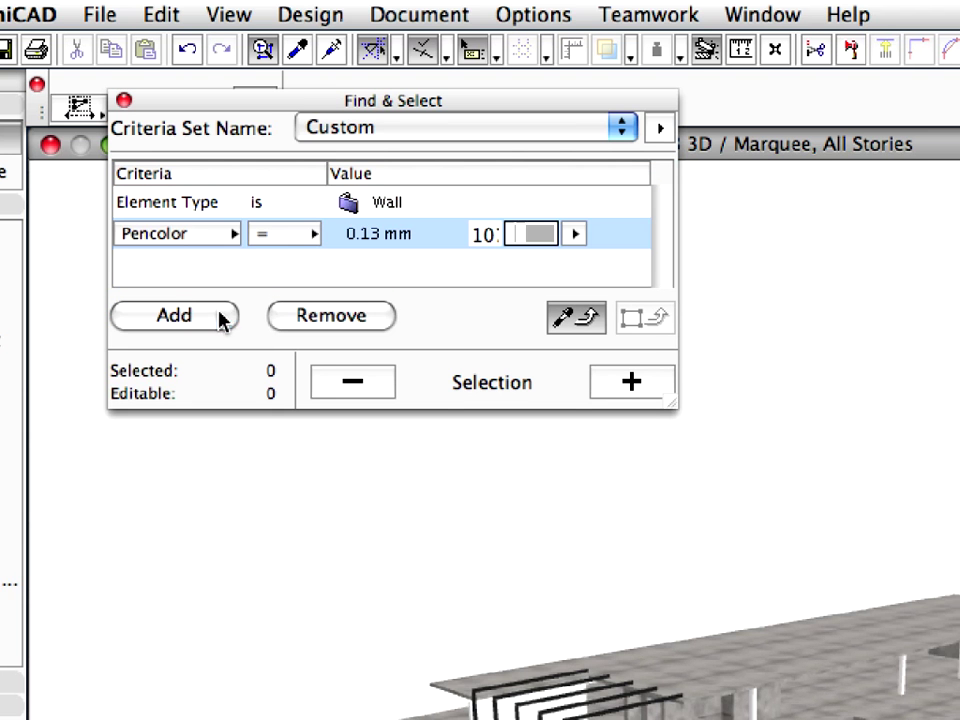
{"action": "left_click", "coordinate": [236, 246]}
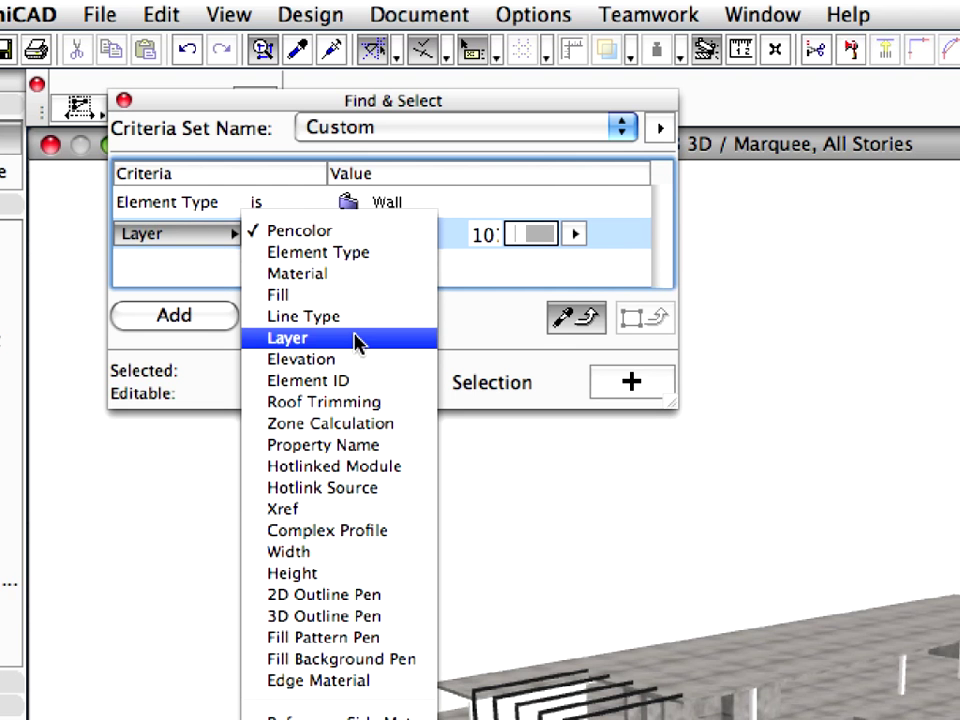
{"action": "left_click", "coordinate": [357, 343]}
{"action": "left_click", "coordinate": [575, 234]}
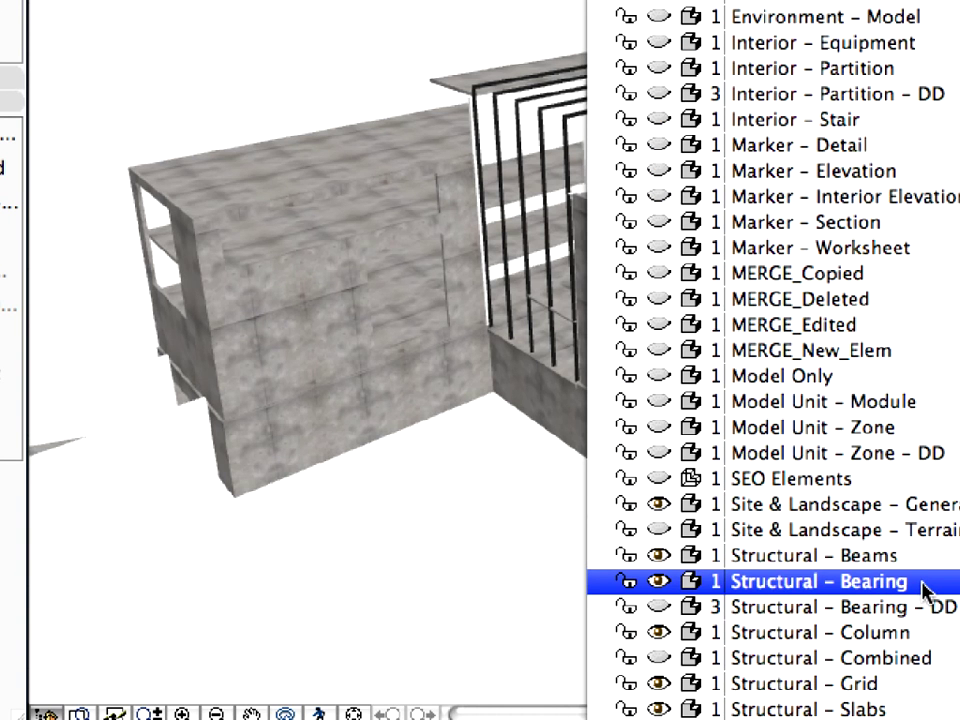
{"action": "left_click", "coordinate": [922, 590]}
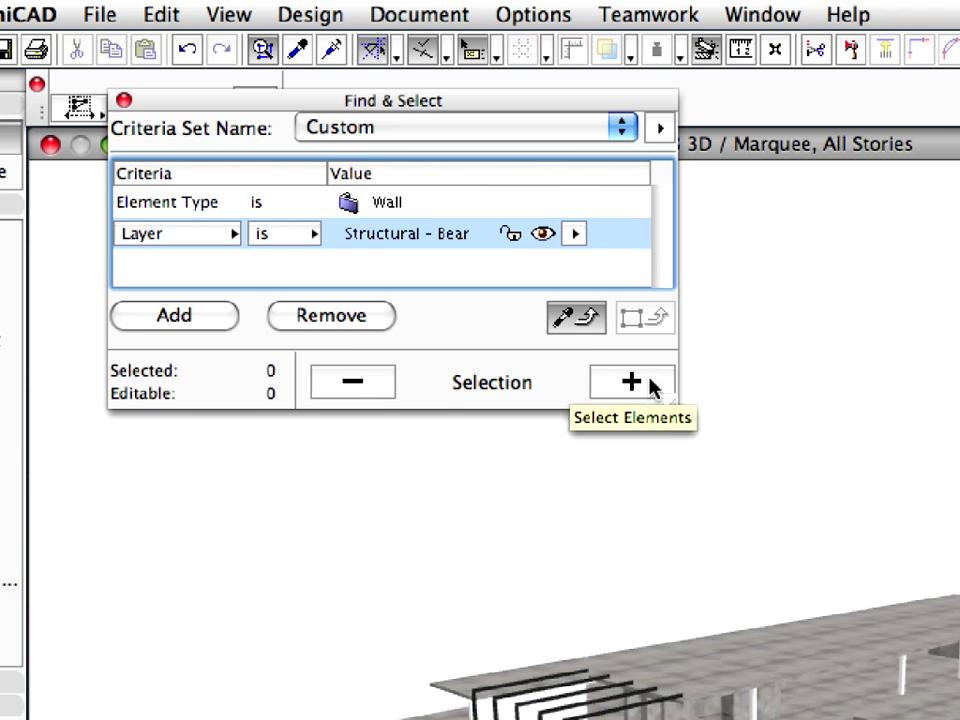
{"action": "left_click", "coordinate": [632, 382]}
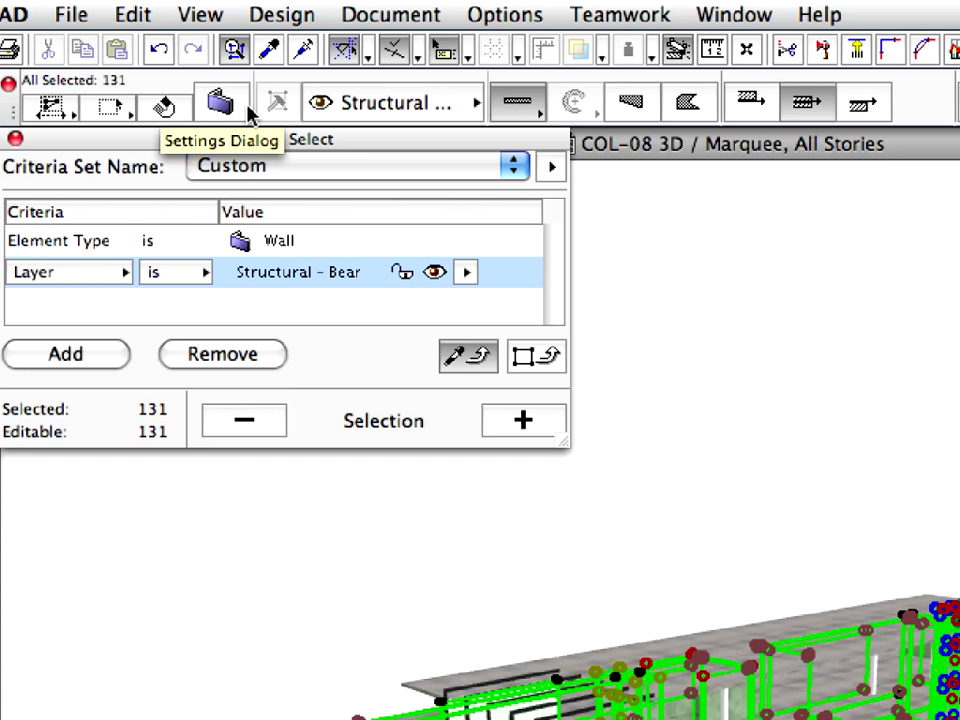
- In Wall Selection Settings, set Structural Function to Load-Bearing Element under Listing and Labeling
{"action": "left_click", "coordinate": [245, 106]}
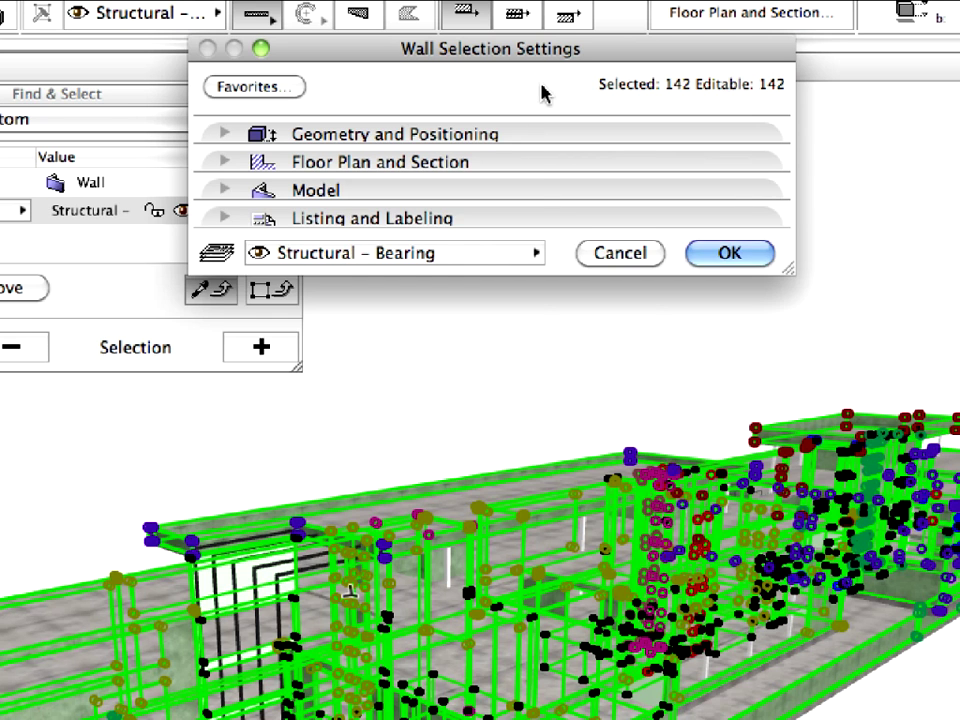
{"action": "left_click", "coordinate": [544, 221]}
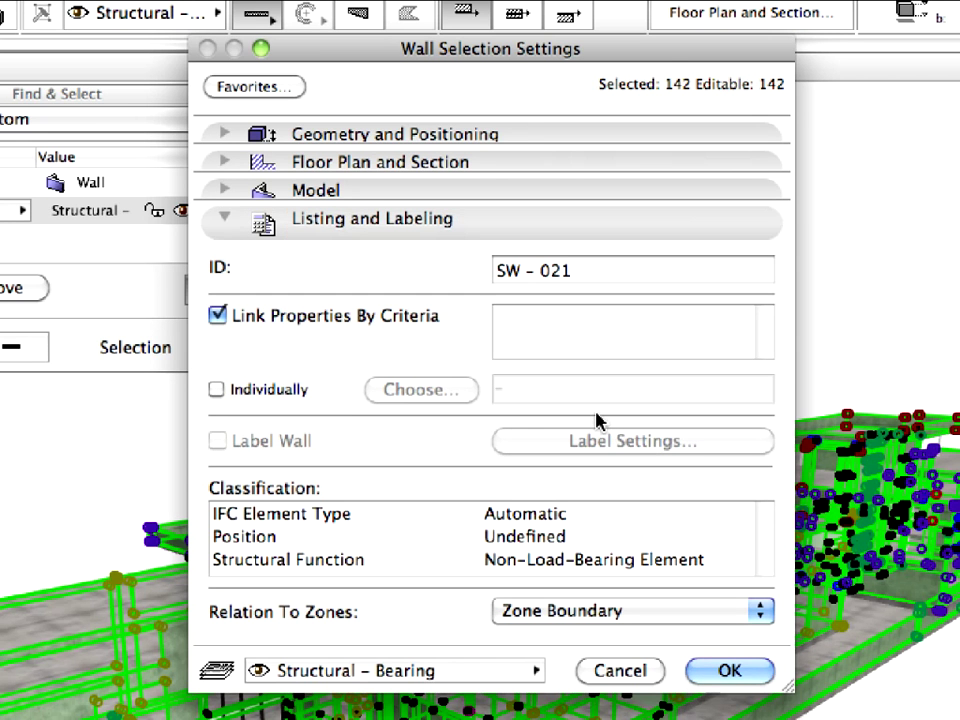
{"action": "left_click", "coordinate": [612, 563]}
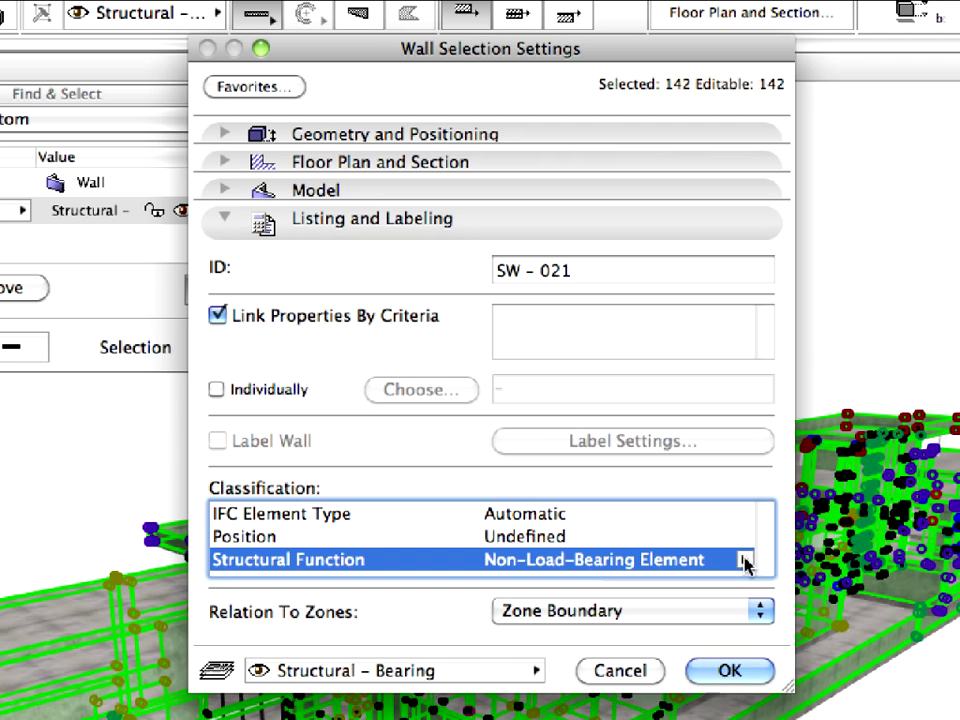
{"action": "left_click", "coordinate": [746, 561]}
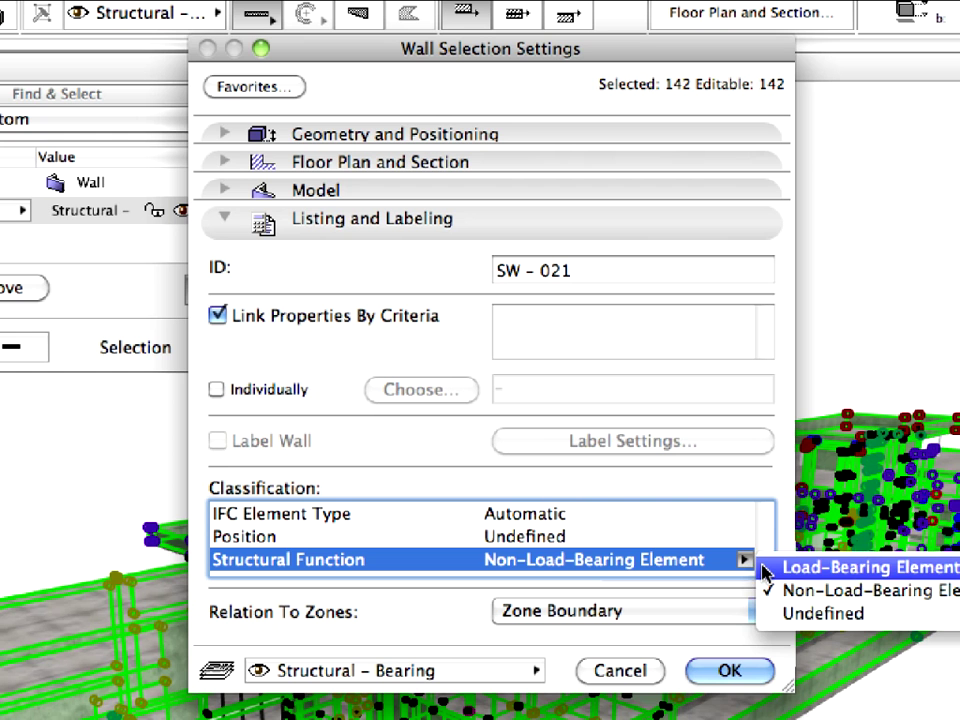
{"action": "left_click", "coordinate": [830, 567]}
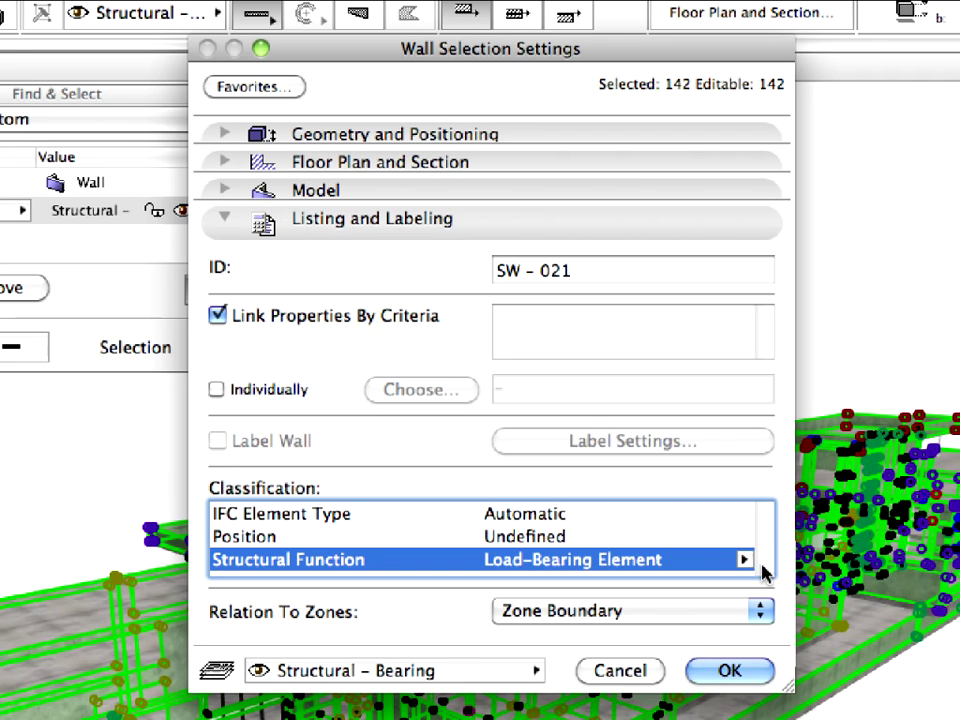
{"action": "left_click", "coordinate": [758, 672]}
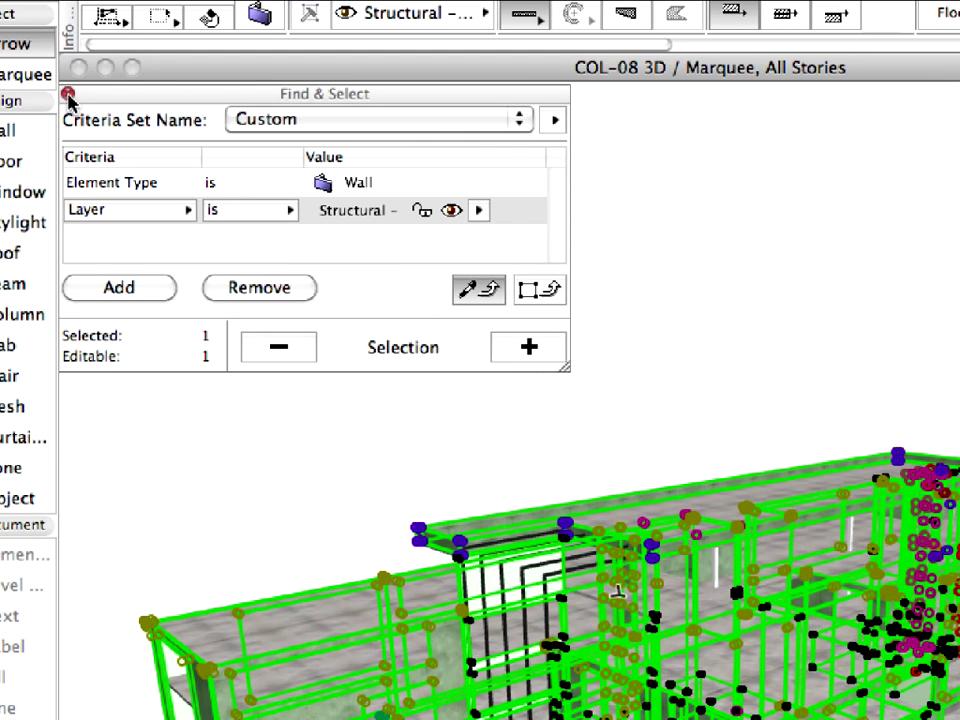
- Close Find & Select and set Partial Structure Display to Core of Load-Bearing Elements Only
{"action": "left_click", "coordinate": [68, 94]}
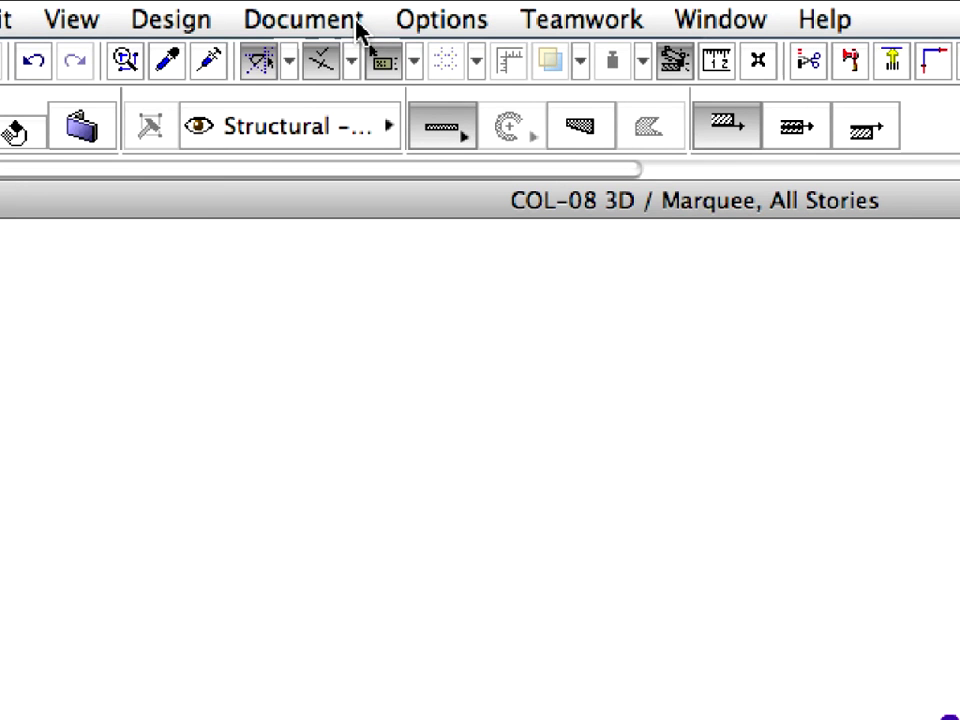
{"action": "left_click", "coordinate": [356, 24]}
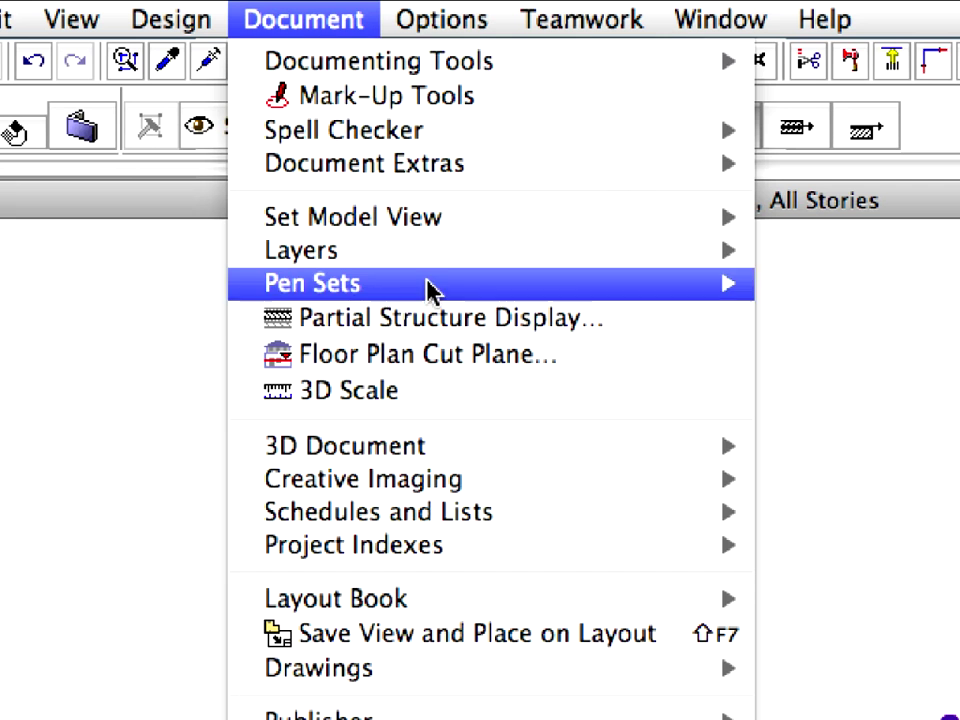
{"action": "left_click", "coordinate": [648, 334]}
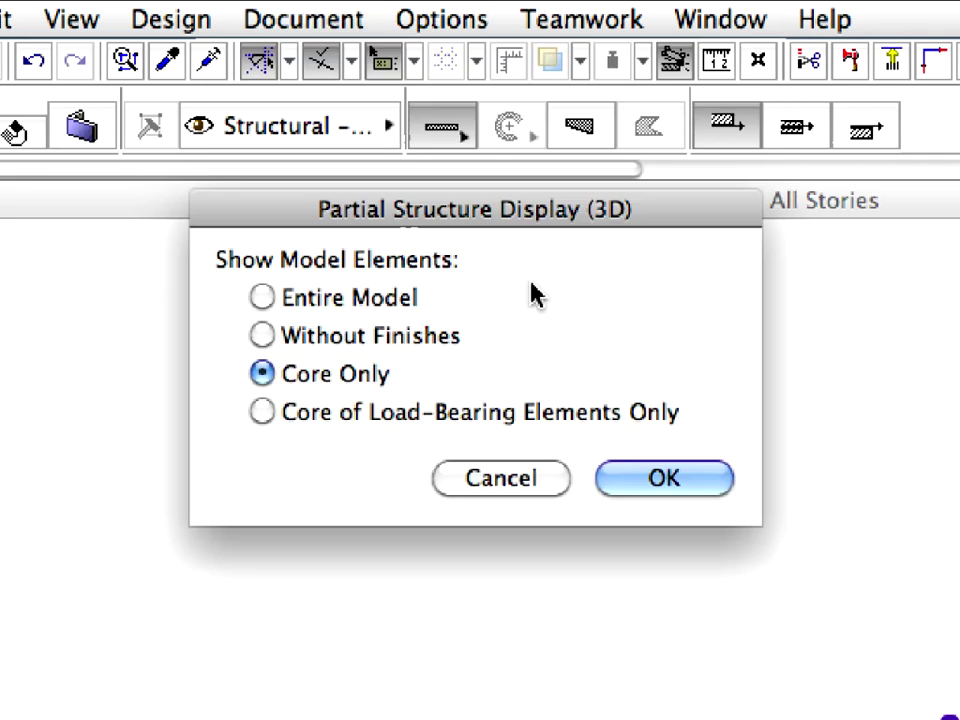
{"action": "left_click", "coordinate": [558, 420]}
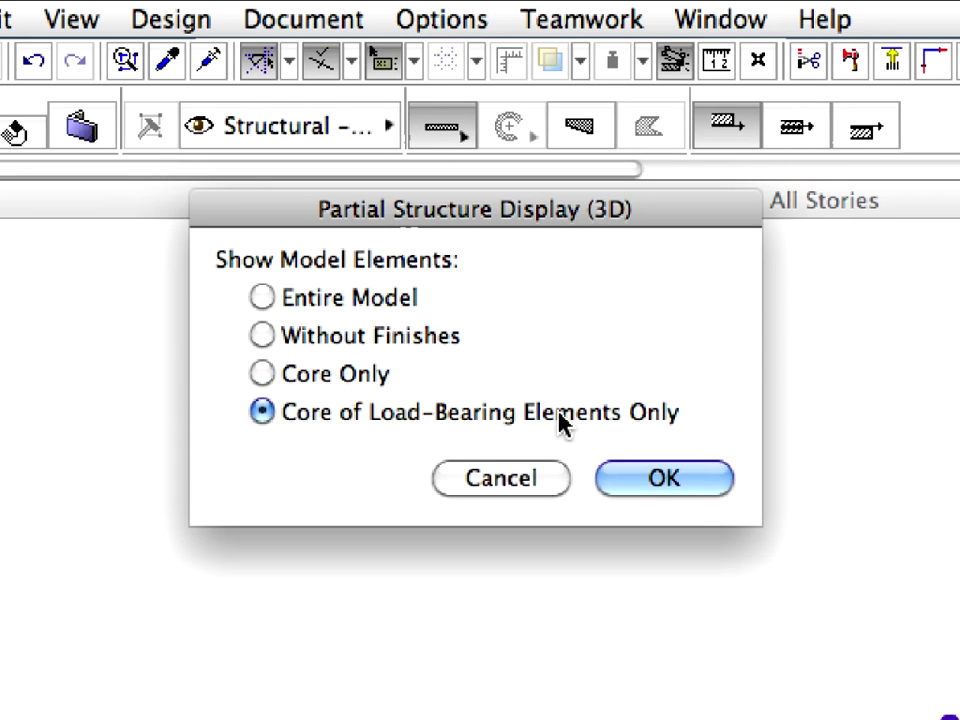
{"action": "left_click", "coordinate": [717, 494]}
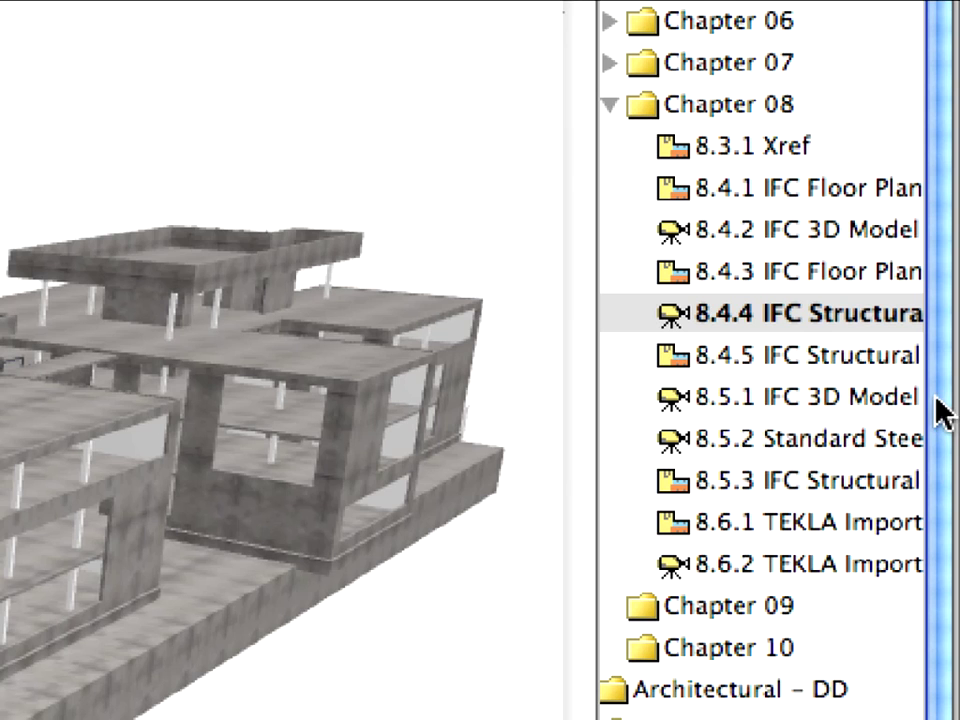
- Open the 8.4.5 IFC Structural basement plan, then go to File > File Special > IFC 2x3
{"action": "double_click", "coordinate": [870, 357]}
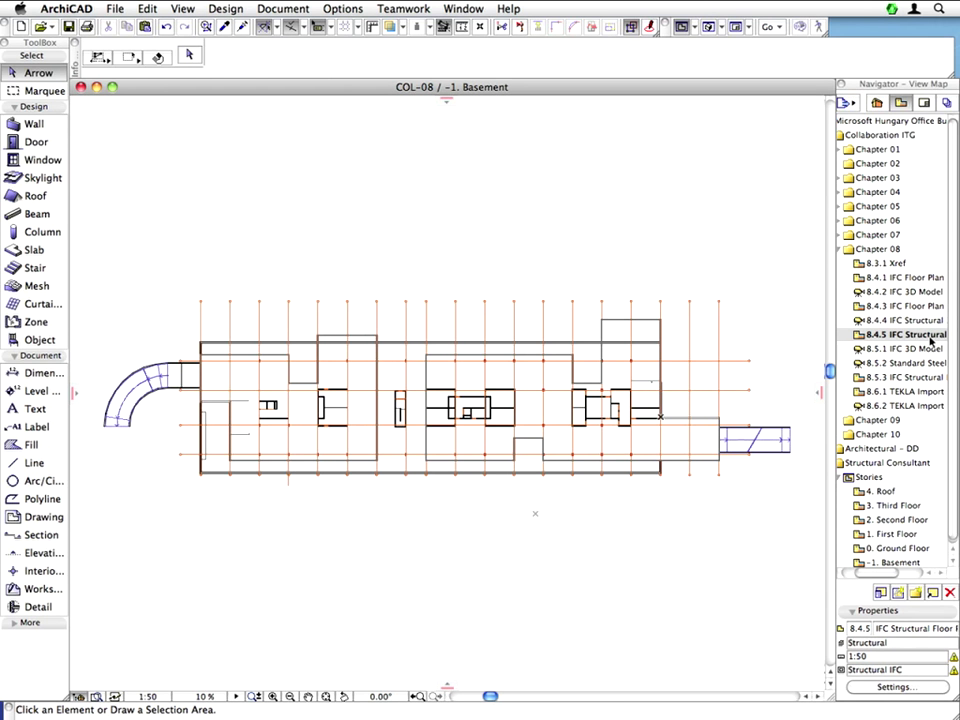
{"action": "left_click", "coordinate": [118, 9]}
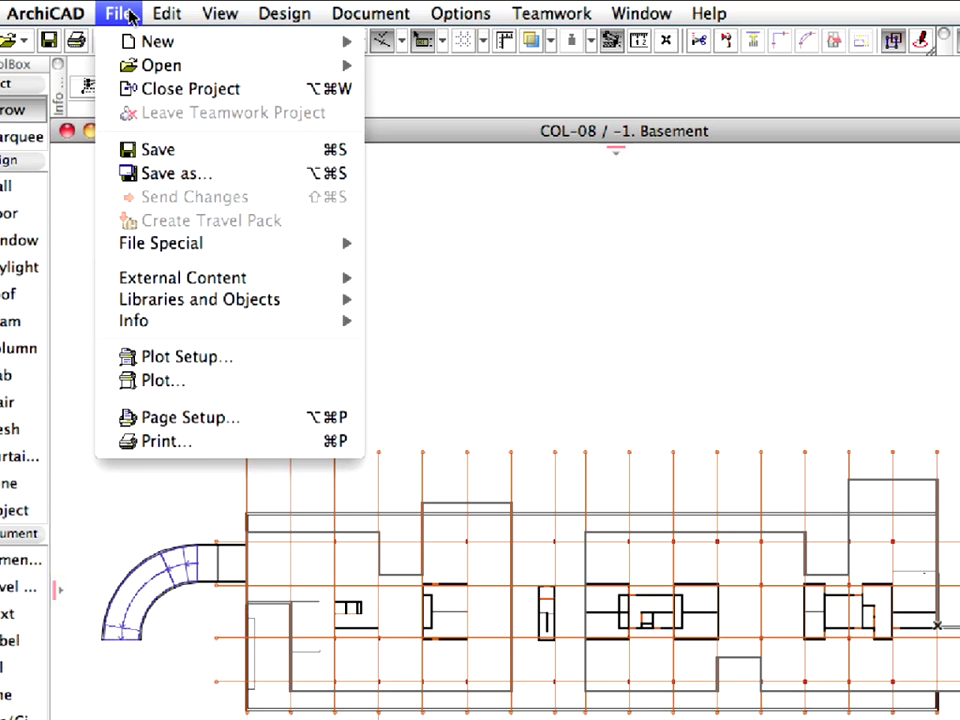
{"action": "mouse_move", "coordinate": [256, 258]}
{"action": "mouse_move", "coordinate": [478, 344]}
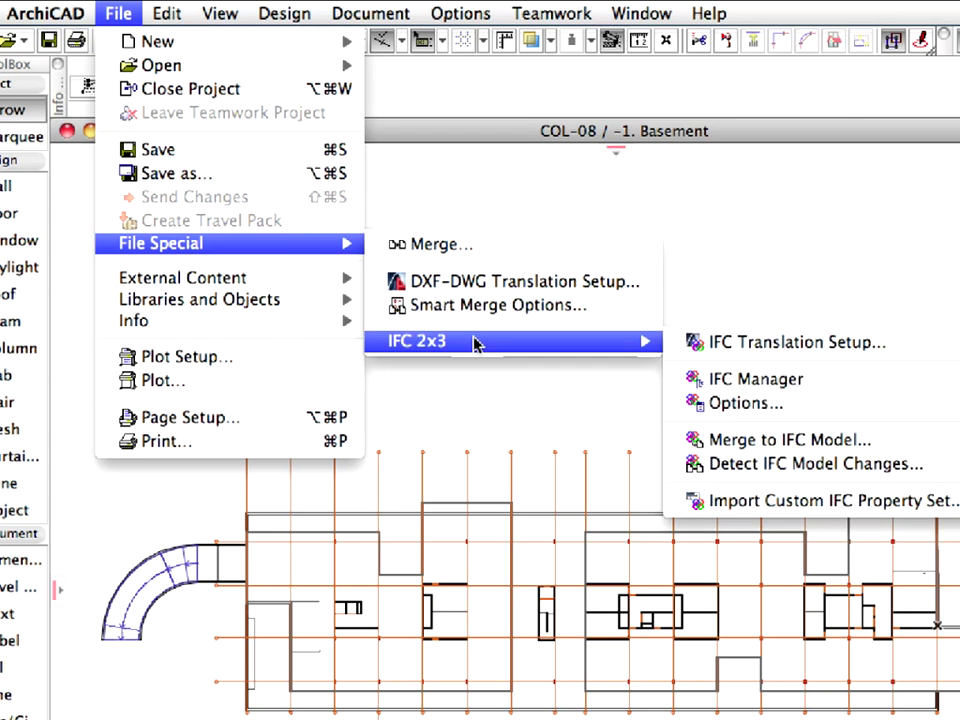
- In the IFC Manager, expand Walls (255) and show the first SW - 001 wall's properties
{"action": "left_click", "coordinate": [848, 388]}
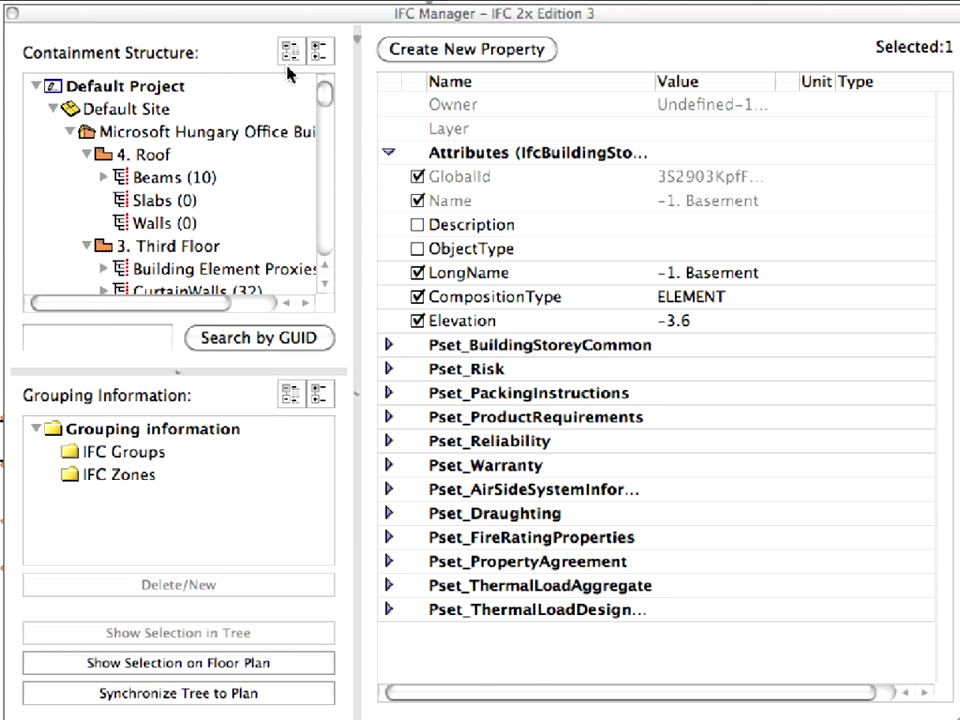
{"action": "left_click", "coordinate": [326, 286]}
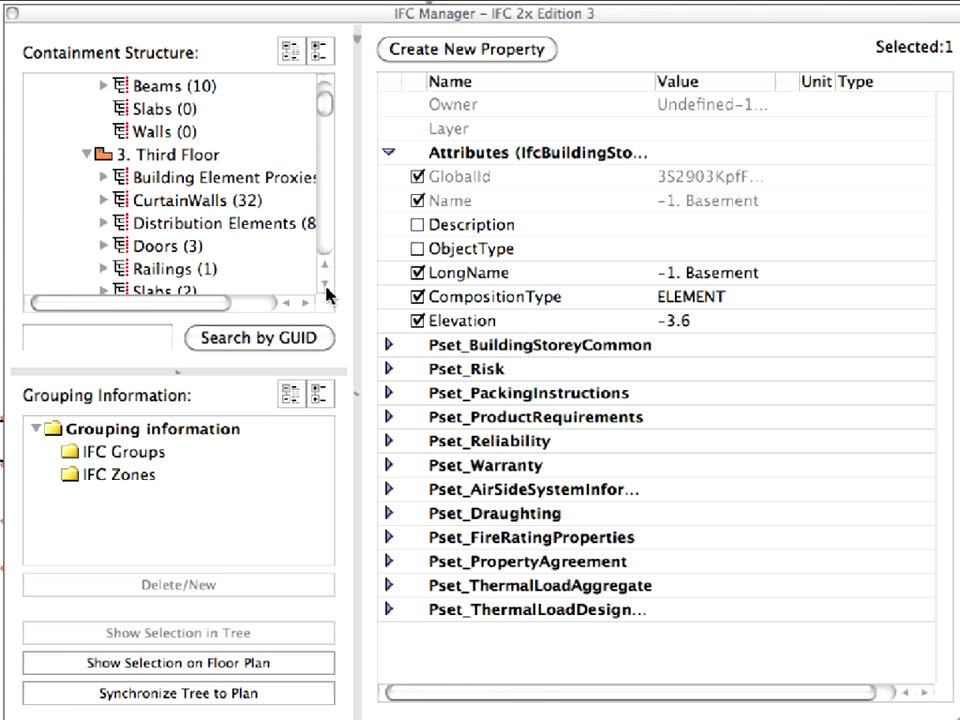
{"action": "scroll", "coordinate": [326, 286], "scroll_direction": "down", "scroll_amount": 5}
{"action": "left_click", "coordinate": [154, 266]}
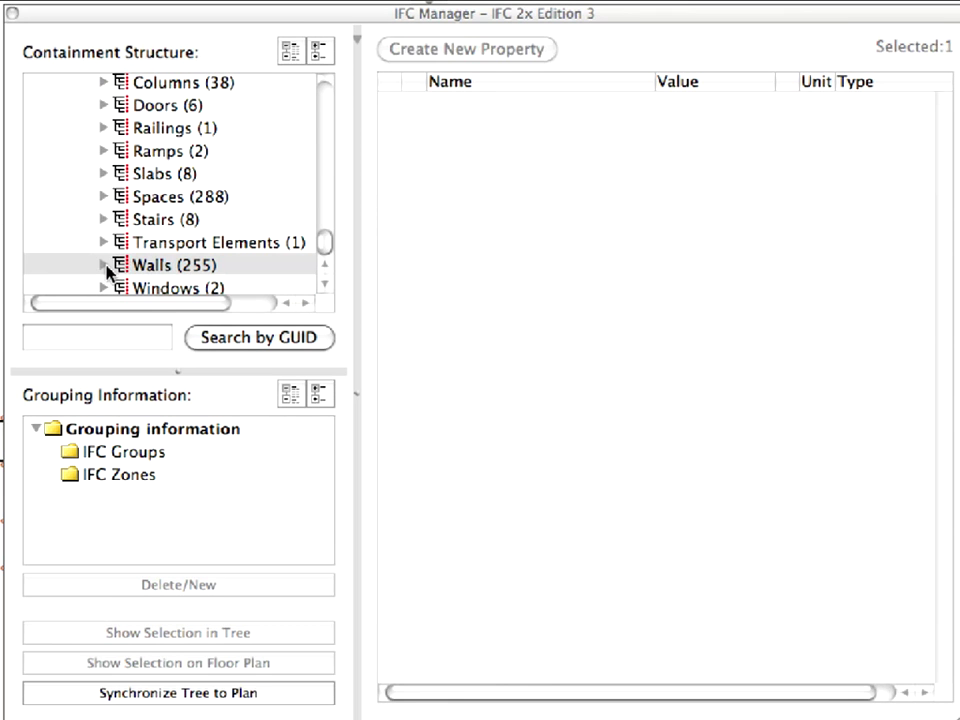
{"action": "left_click", "coordinate": [104, 266]}
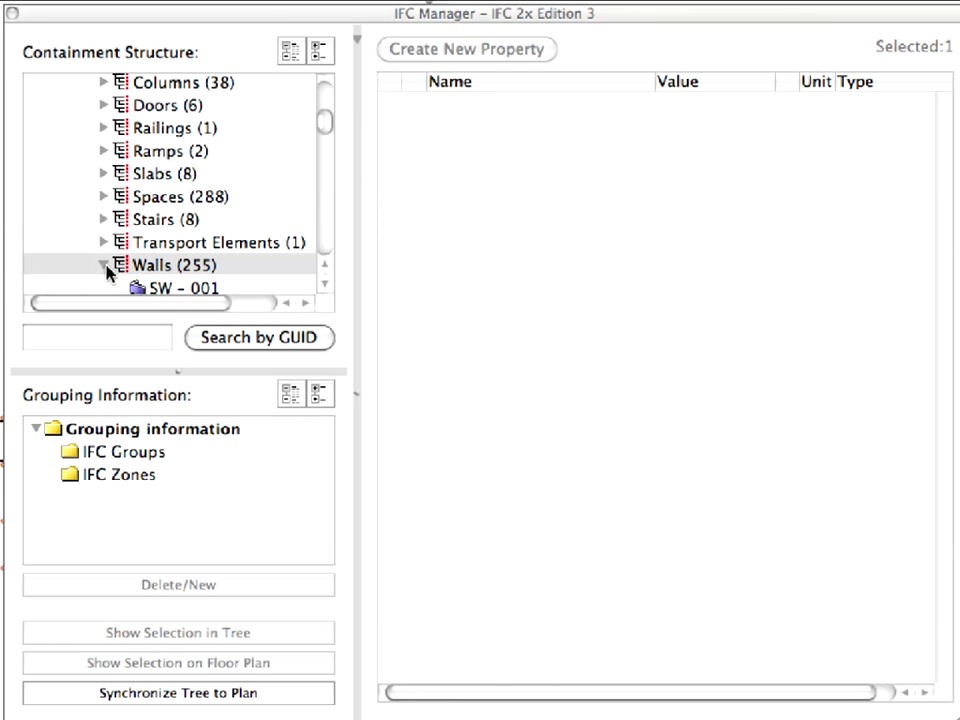
{"action": "left_click", "coordinate": [324, 289]}
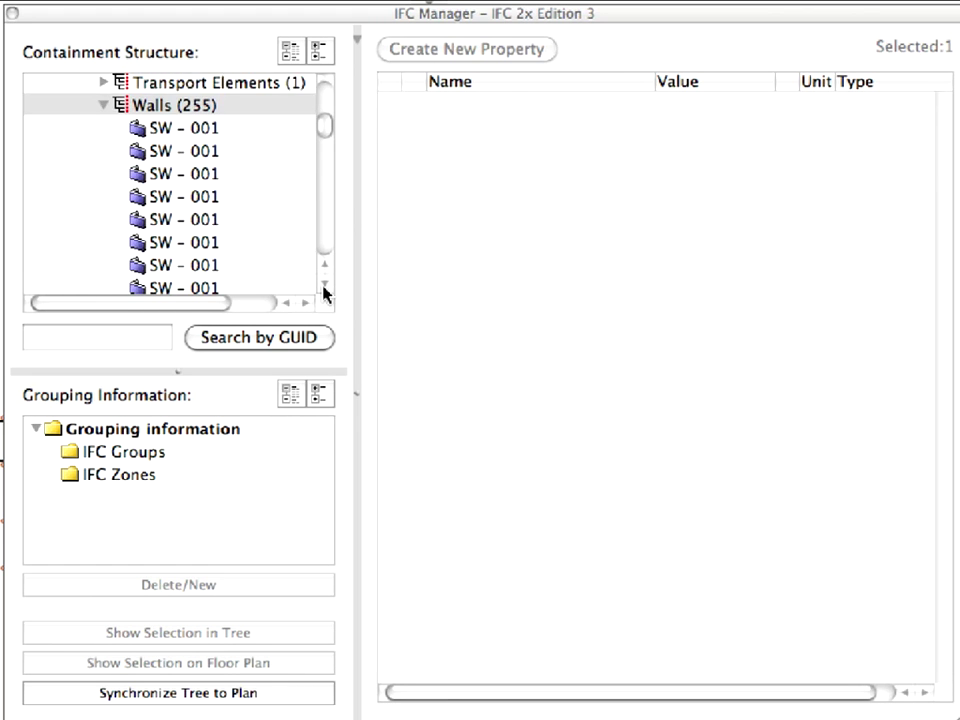
{"action": "left_click", "coordinate": [324, 289]}
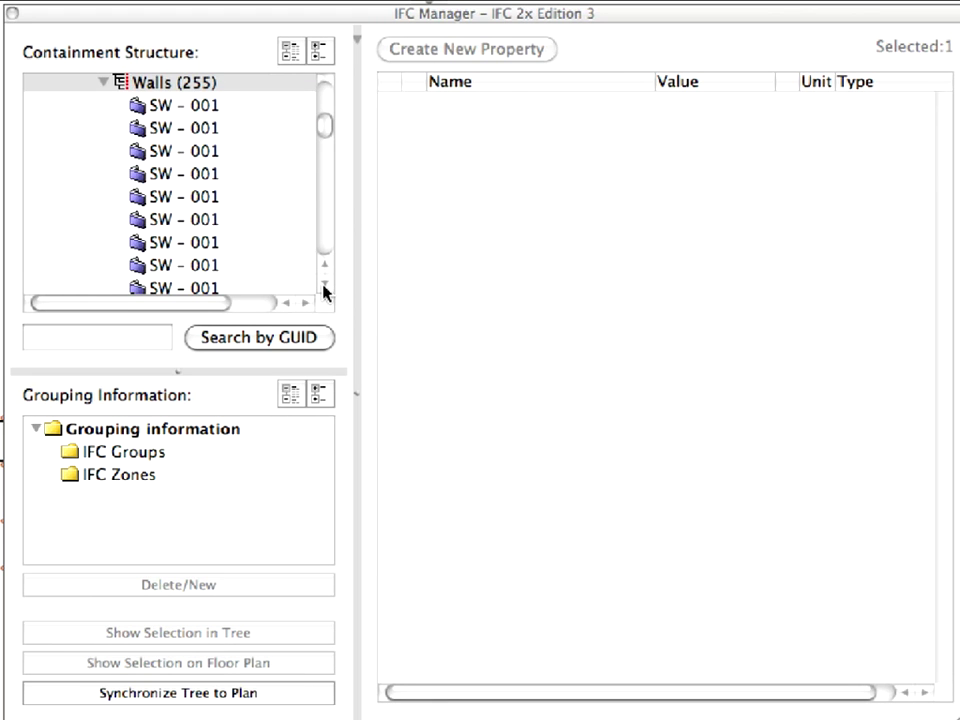
{"action": "left_click", "coordinate": [206, 110]}
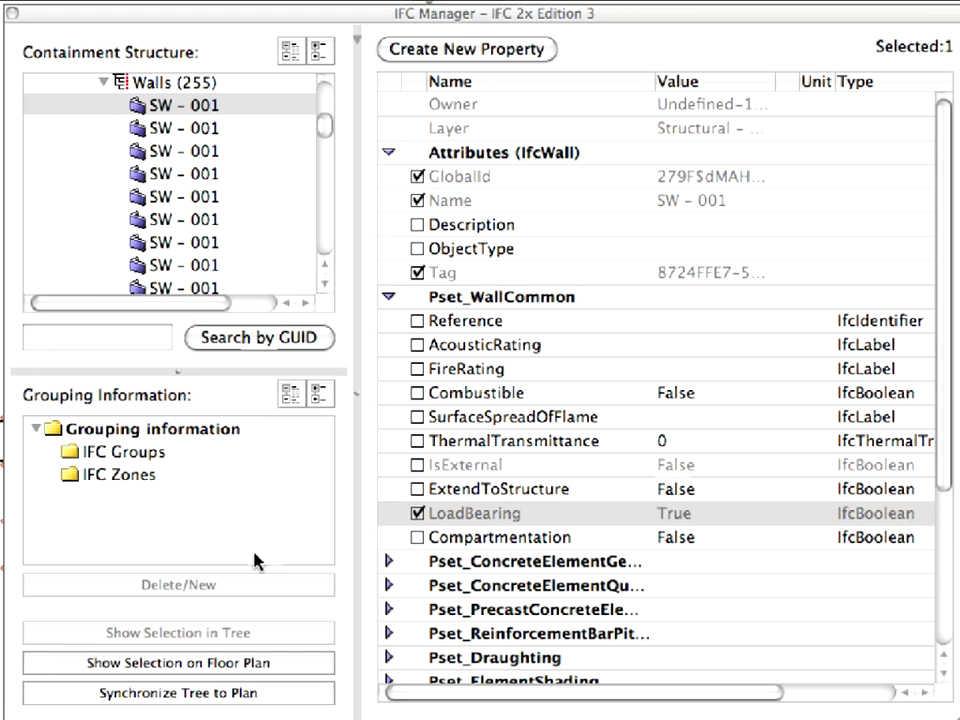
- Show wall SW - 001 on the floor plan and confirm Pset_WallCommon LoadBearing is True
{"action": "left_click", "coordinate": [295, 667]}
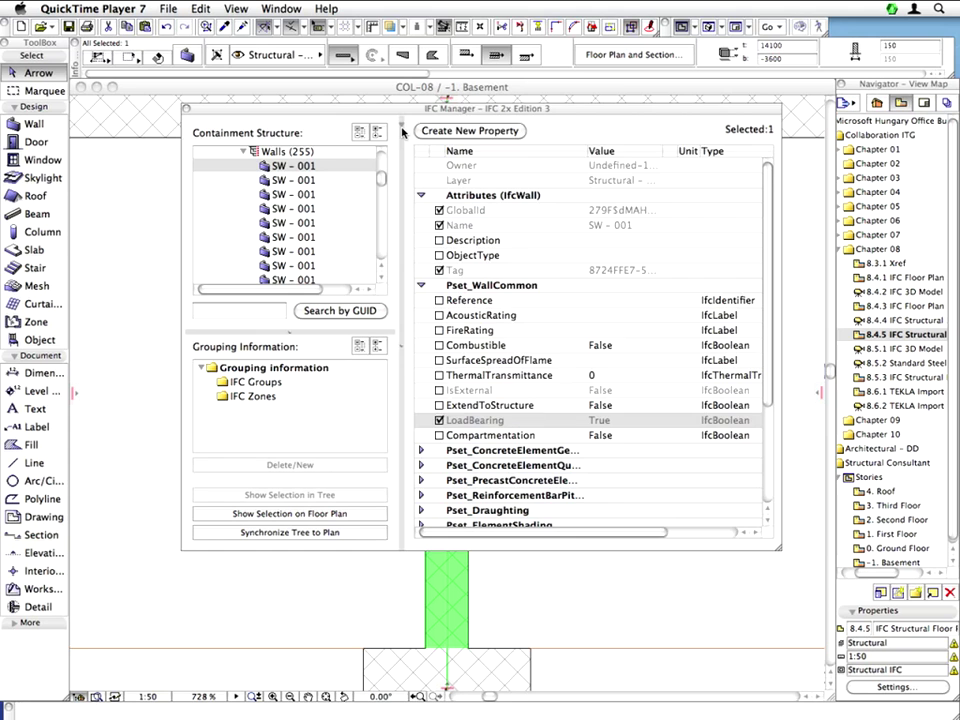
{"action": "left_click", "coordinate": [402, 129]}
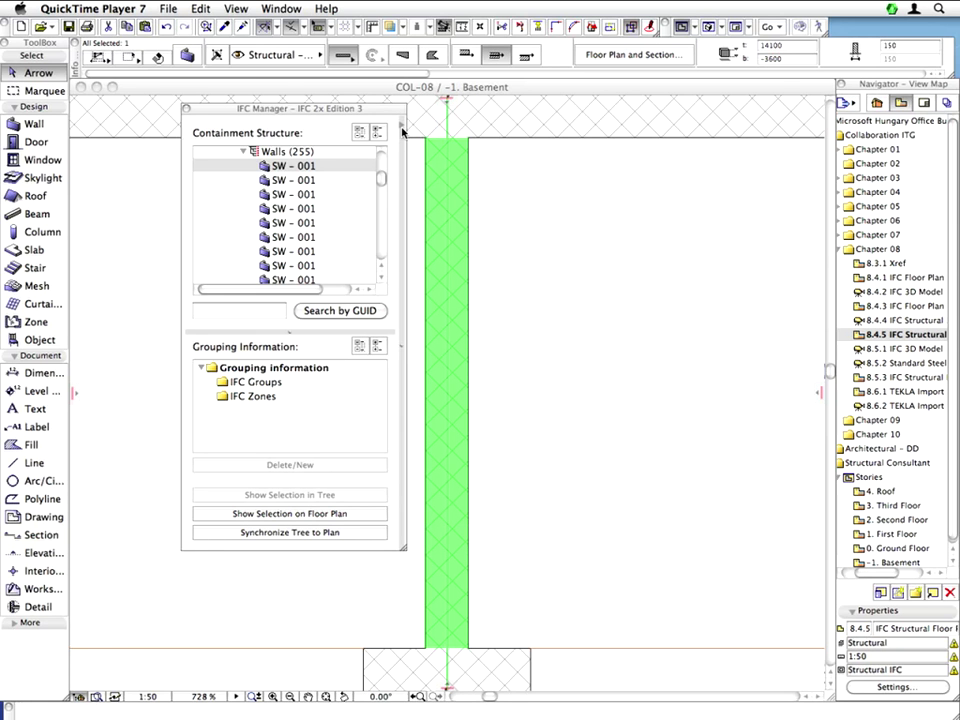
{"action": "left_click", "coordinate": [402, 129]}
{"action": "left_click", "coordinate": [677, 515]}
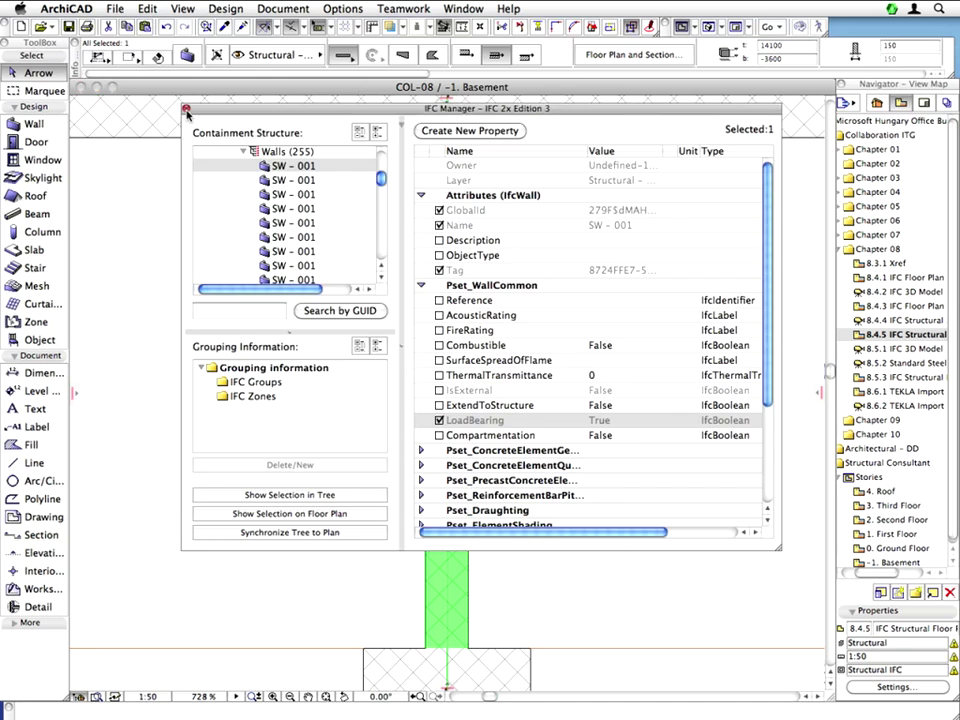
- Close the IFC Manager and fit the -1. Basement floor plan in the window
{"action": "left_click", "coordinate": [186, 109]}
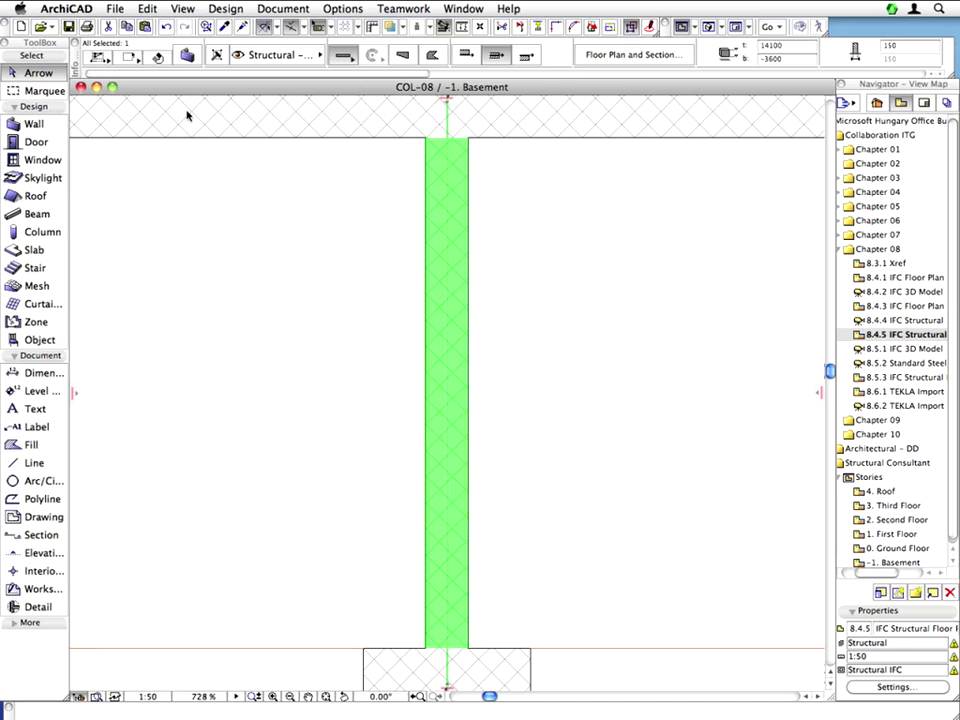
{"action": "left_click", "coordinate": [327, 697]}
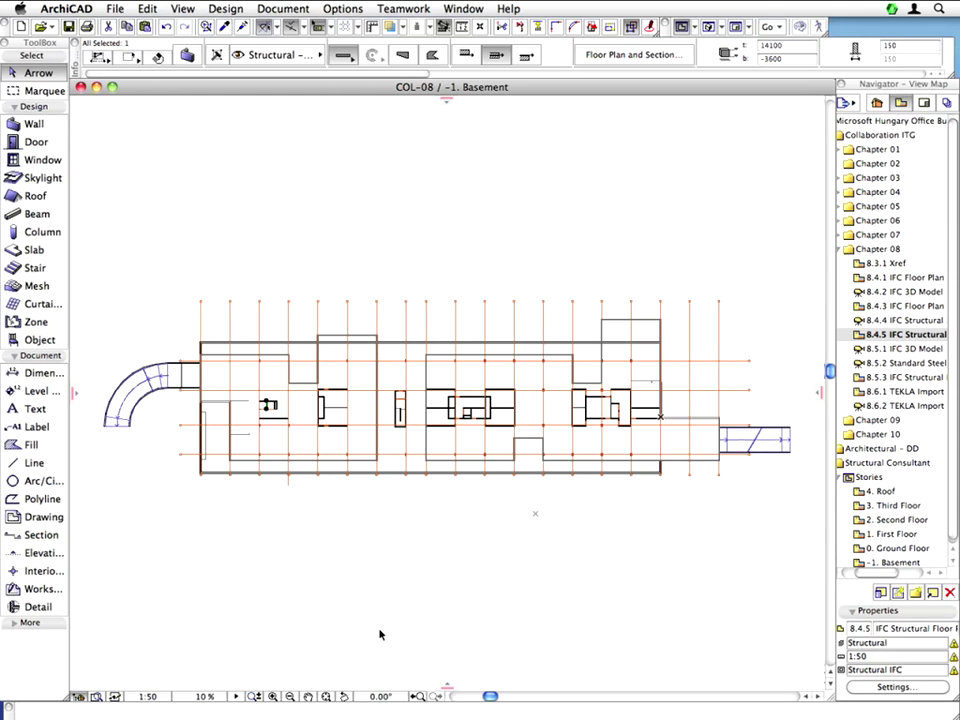